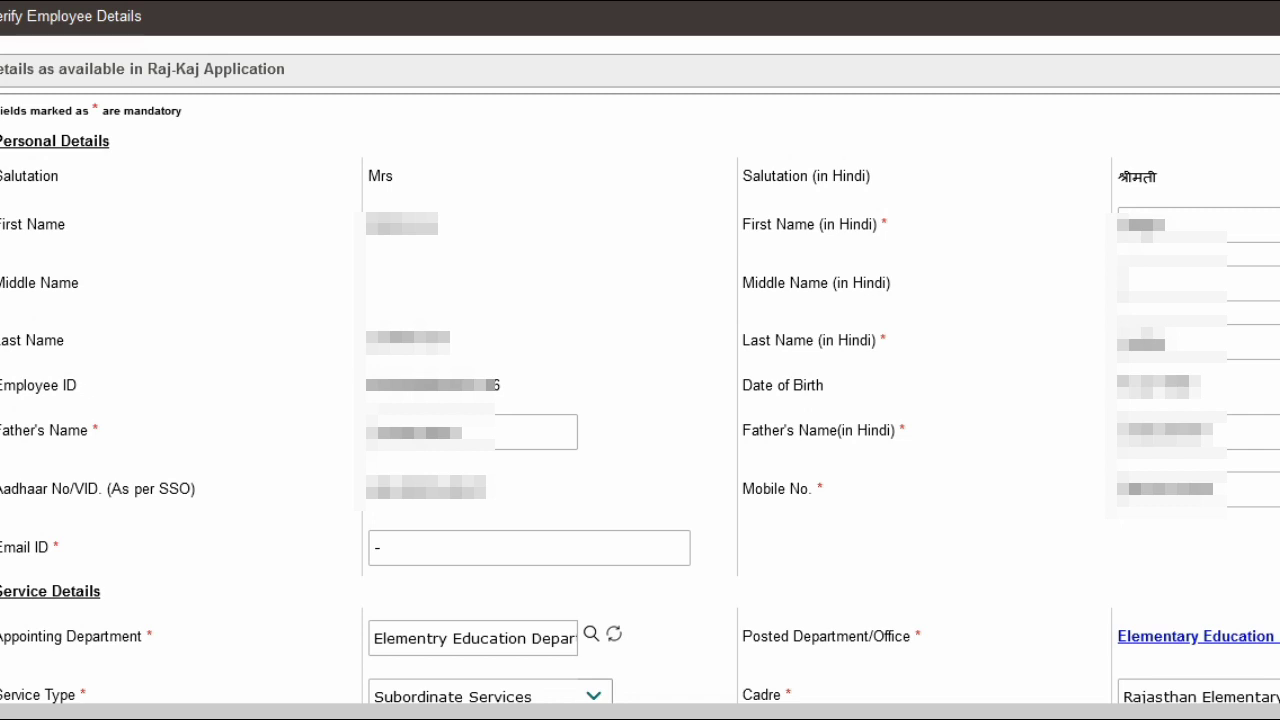
Step: Check the personal details: salutation, English and Hindi names, father's name, Aadhaar number and email ID
{"action": "left_click_drag", "start_coordinate": [408, 171], "coordinate": [537, 123]}
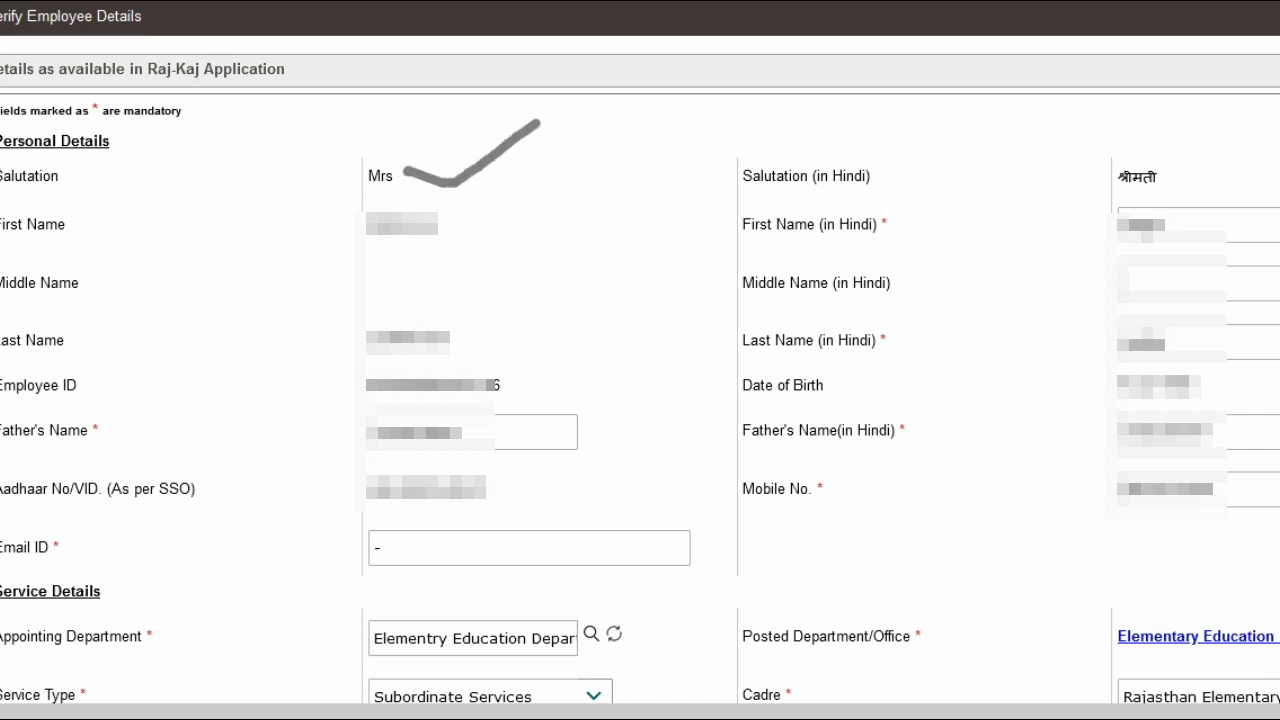
{"action": "left_click_drag", "start_coordinate": [1187, 177], "coordinate": [1279, 148]}
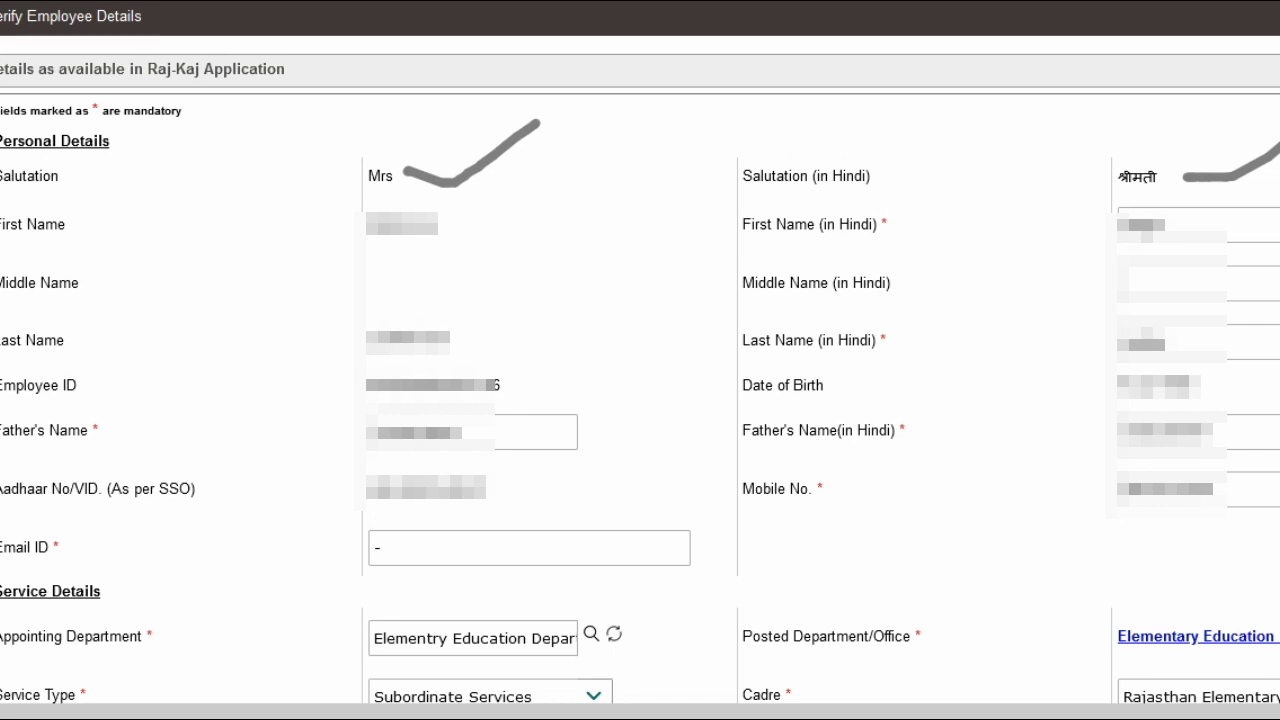
{"action": "left_click_drag", "start_coordinate": [415, 261], "coordinate": [415, 261]}
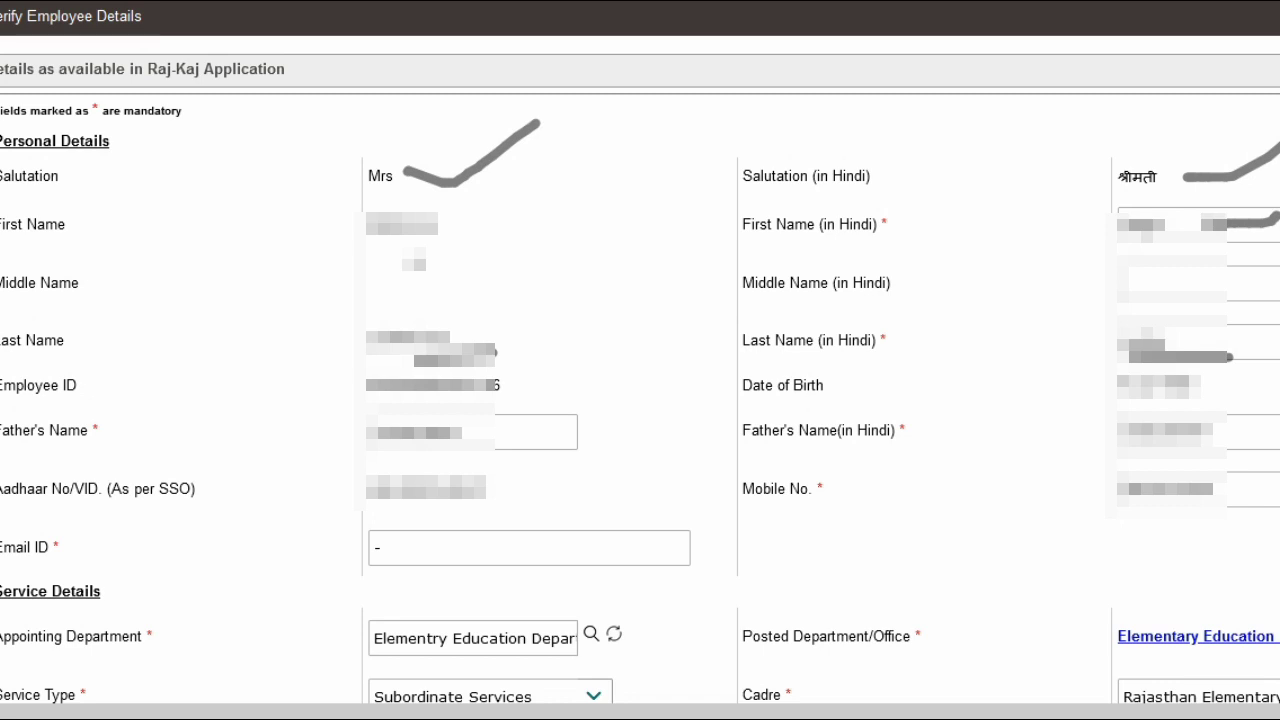
{"action": "left_click_drag", "start_coordinate": [132, 449], "coordinate": [271, 449]}
{"action": "left_click_drag", "start_coordinate": [966, 443], "coordinate": [1050, 443]}
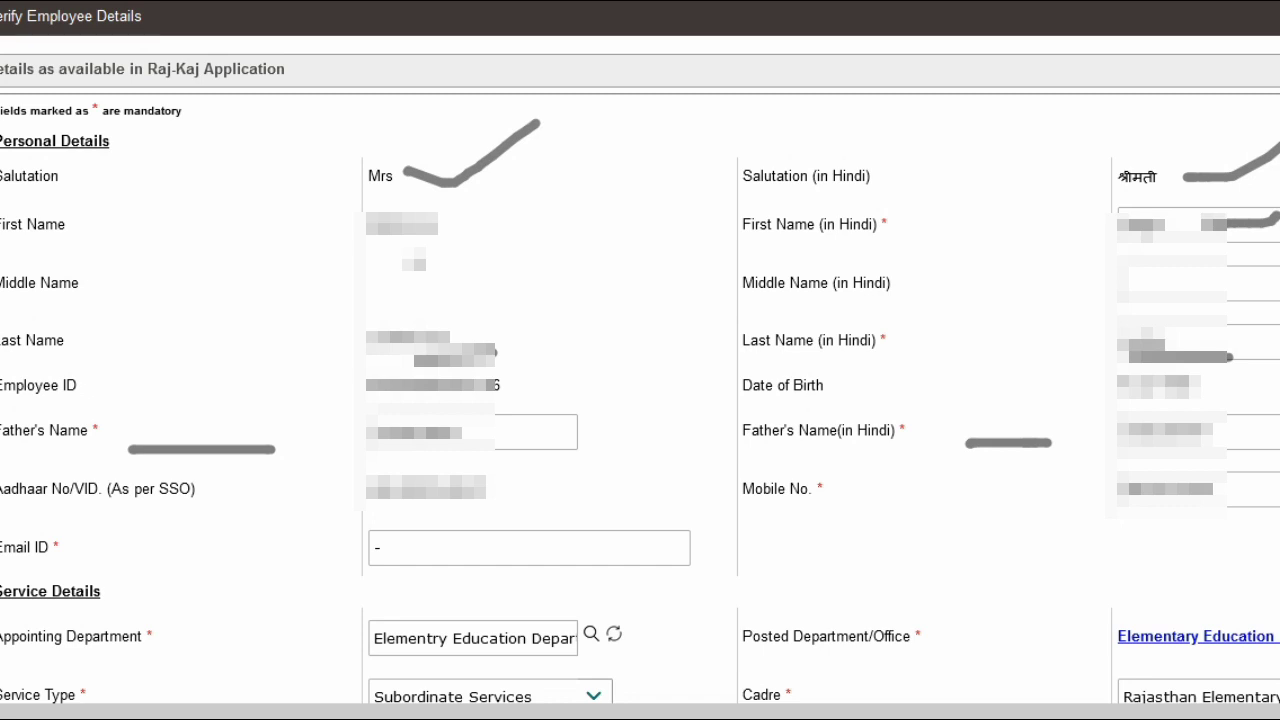
{"action": "left_click_drag", "start_coordinate": [122, 519], "coordinate": [289, 520]}
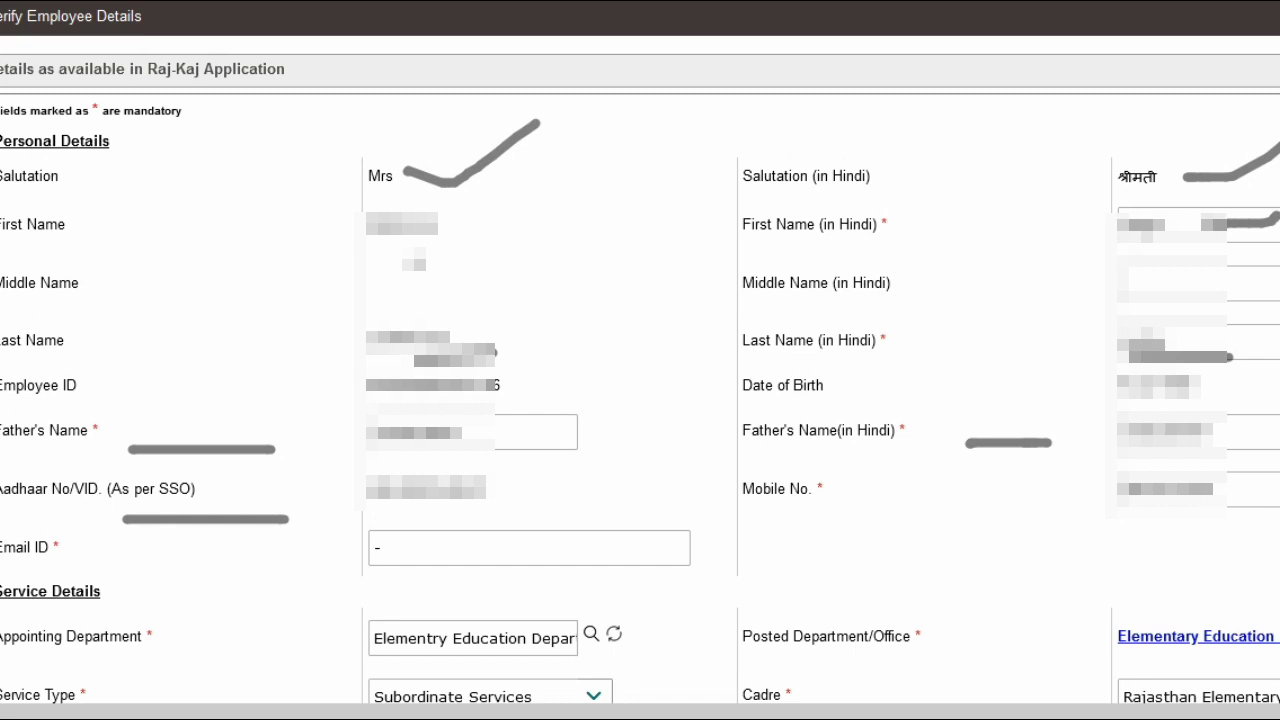
{"action": "mouse_move", "coordinate": [107, 604]}
{"action": "left_mouse_down"}
{"action": "mouse_move", "coordinate": [168, 606]}
{"action": "mouse_move", "coordinate": [192, 652]}
{"action": "mouse_move", "coordinate": [184, 642]}
{"action": "left_mouse_up"}
Step: Review the service details, including the appointing department and the choices available for Service Type and Cadre
{"action": "scroll", "coordinate": [640, 400], "scroll_direction": "down", "scroll_amount": 5}
{"action": "left_click_drag", "start_coordinate": [22, 190], "coordinate": [172, 188]}
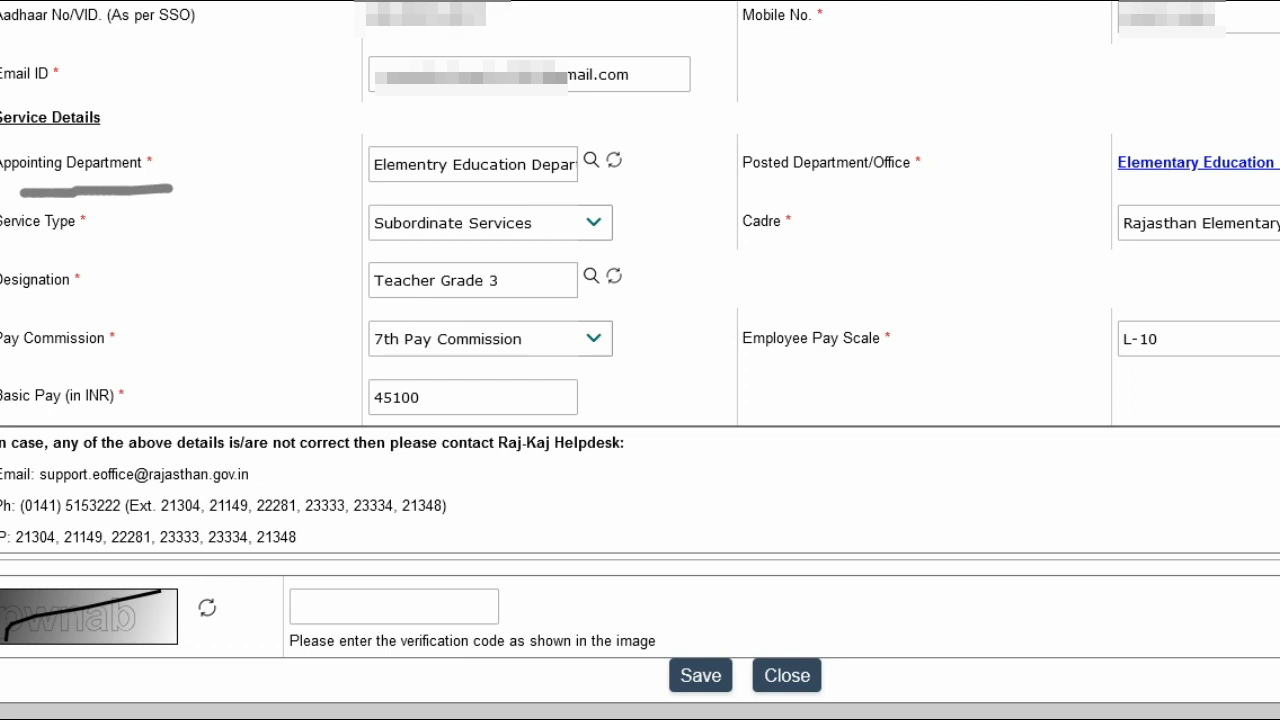
{"action": "left_click_drag", "start_coordinate": [40, 238], "coordinate": [104, 239]}
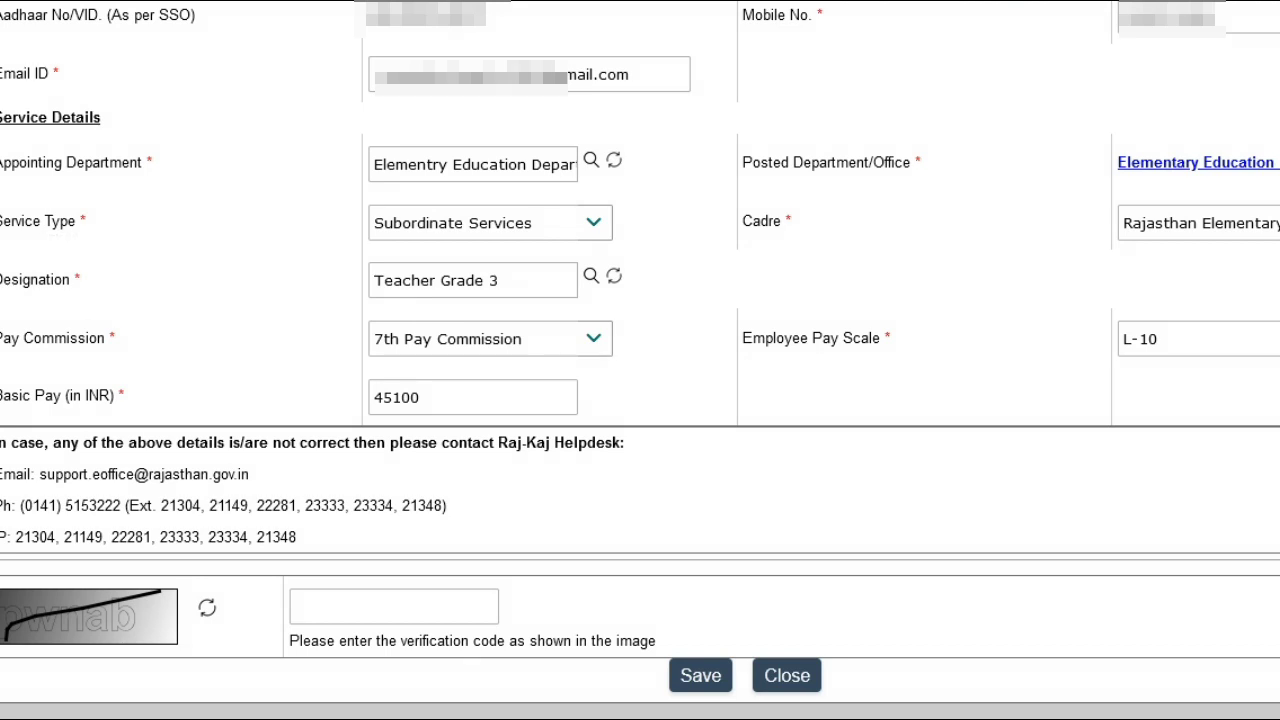
{"action": "left_click", "coordinate": [592, 222]}
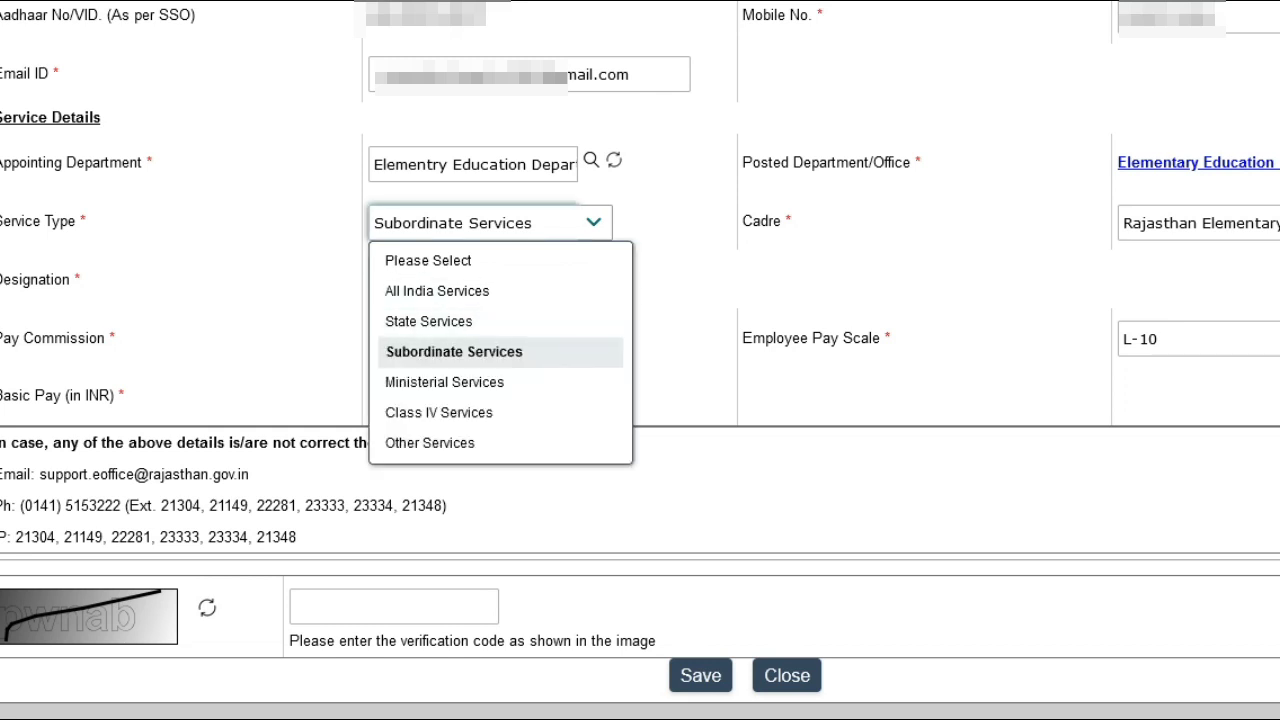
{"action": "key", "text": "Escape"}
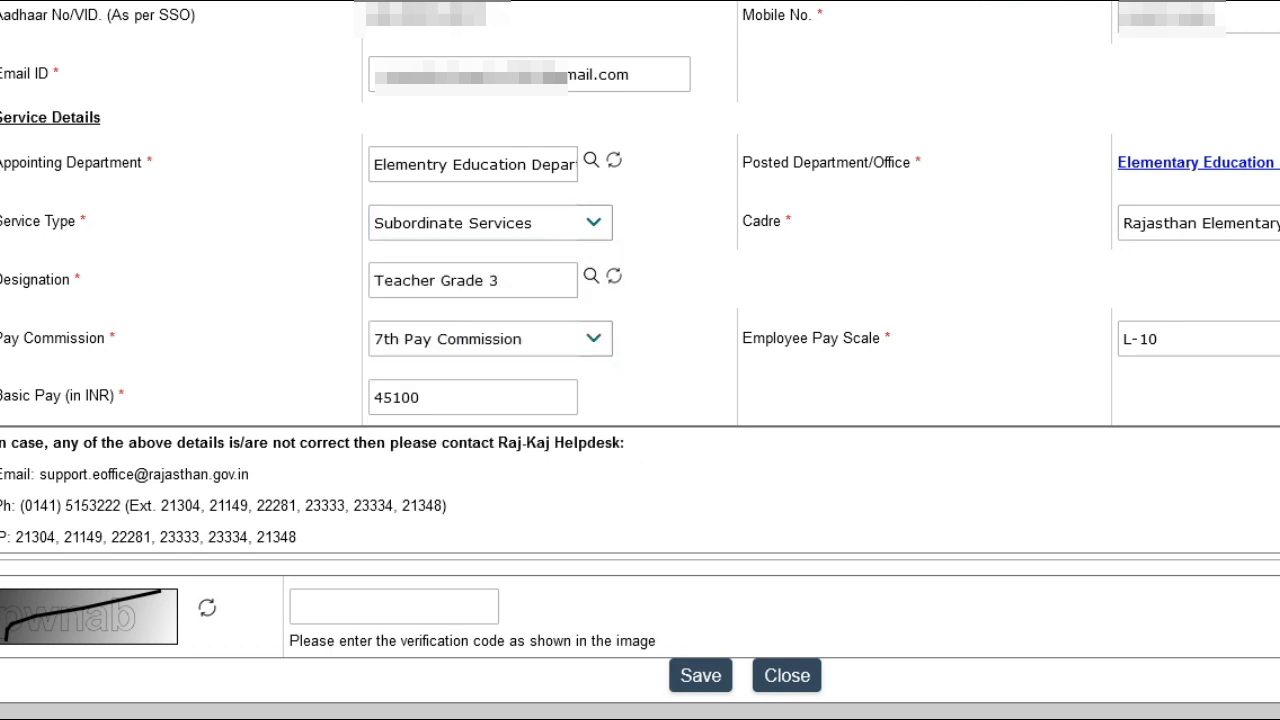
{"action": "left_click", "coordinate": [1270, 223]}
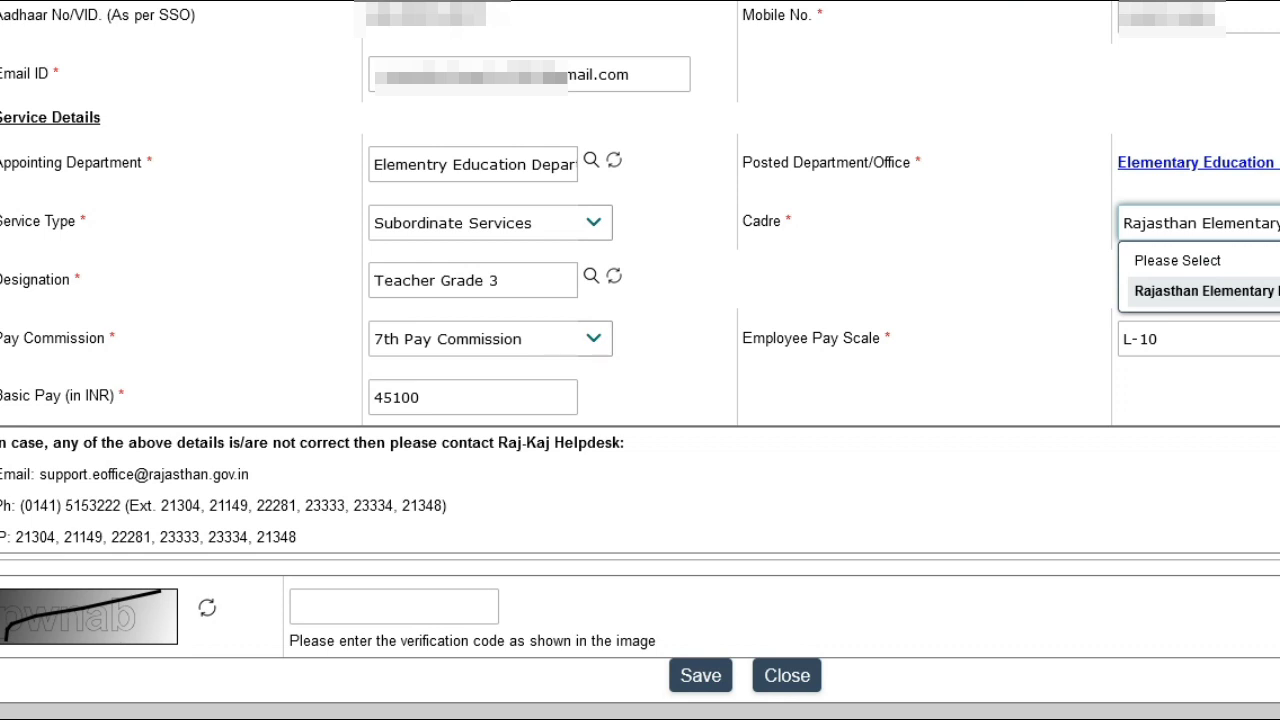
{"action": "key", "text": "Escape"}
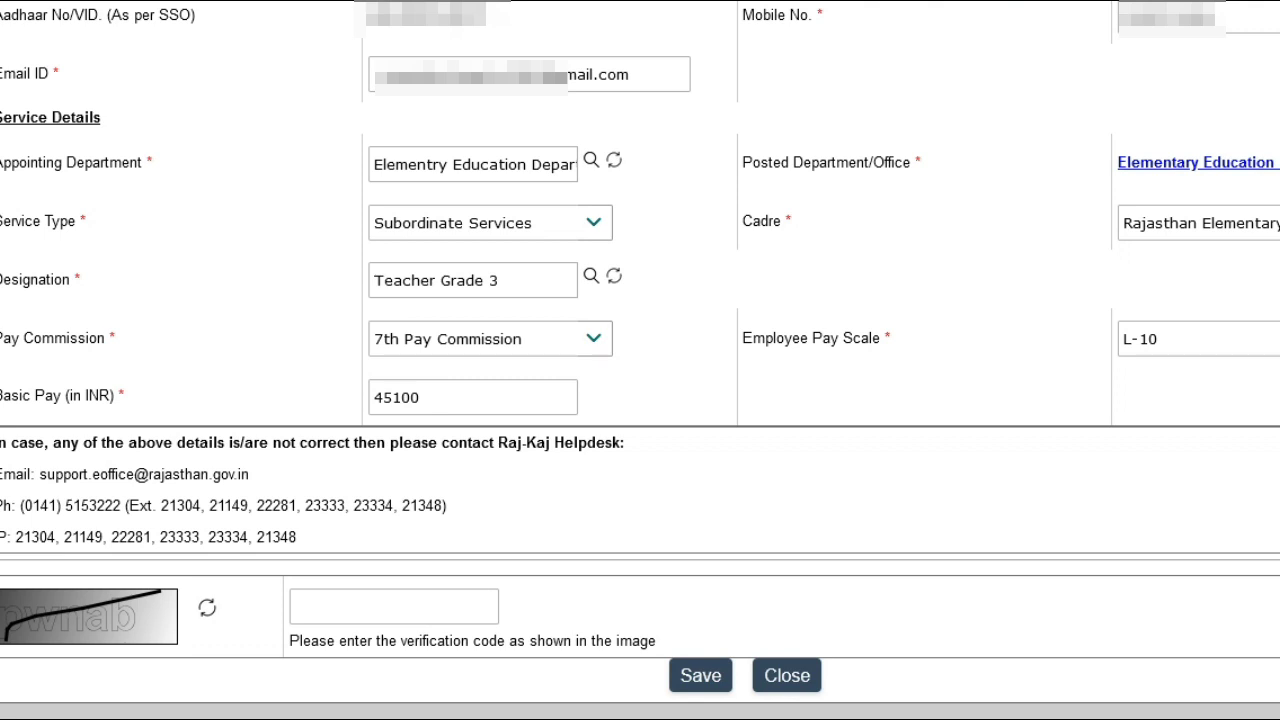
Step: Set the basic pay to 46500 INR and keep L-10 as the employee pay scale
{"action": "double_click", "coordinate": [410, 398]}
{"action": "left_click", "coordinate": [430, 398]}
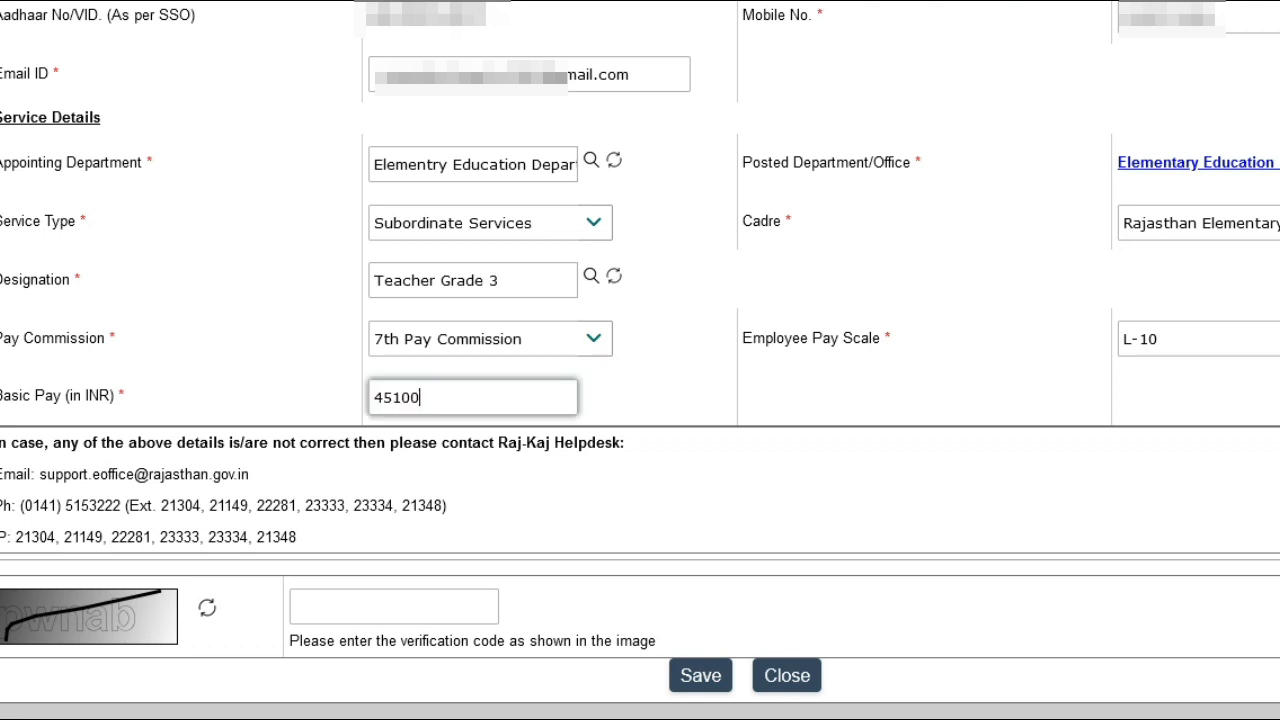
{"action": "key", "text": "ctrl+a"}
{"action": "type", "text": "46500"}
{"action": "key", "text": "Tab"}
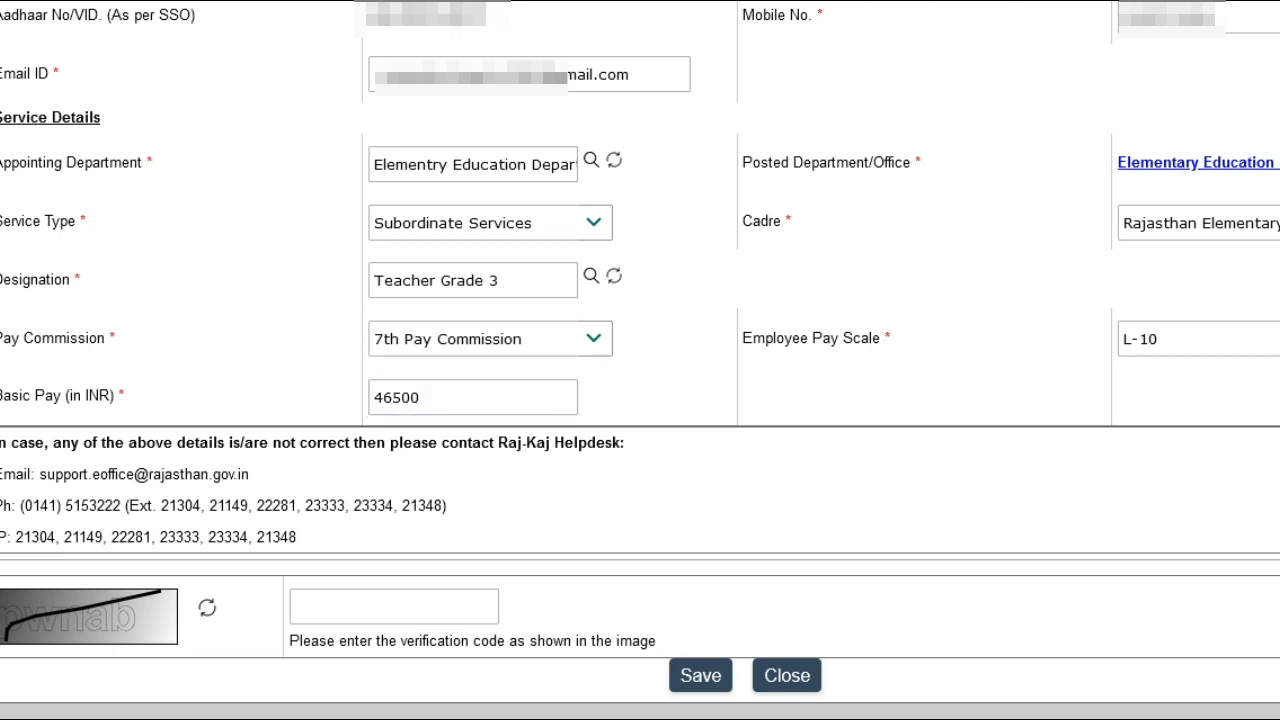
{"action": "left_click", "coordinate": [1270, 339]}
{"action": "left_click", "coordinate": [1200, 379]}
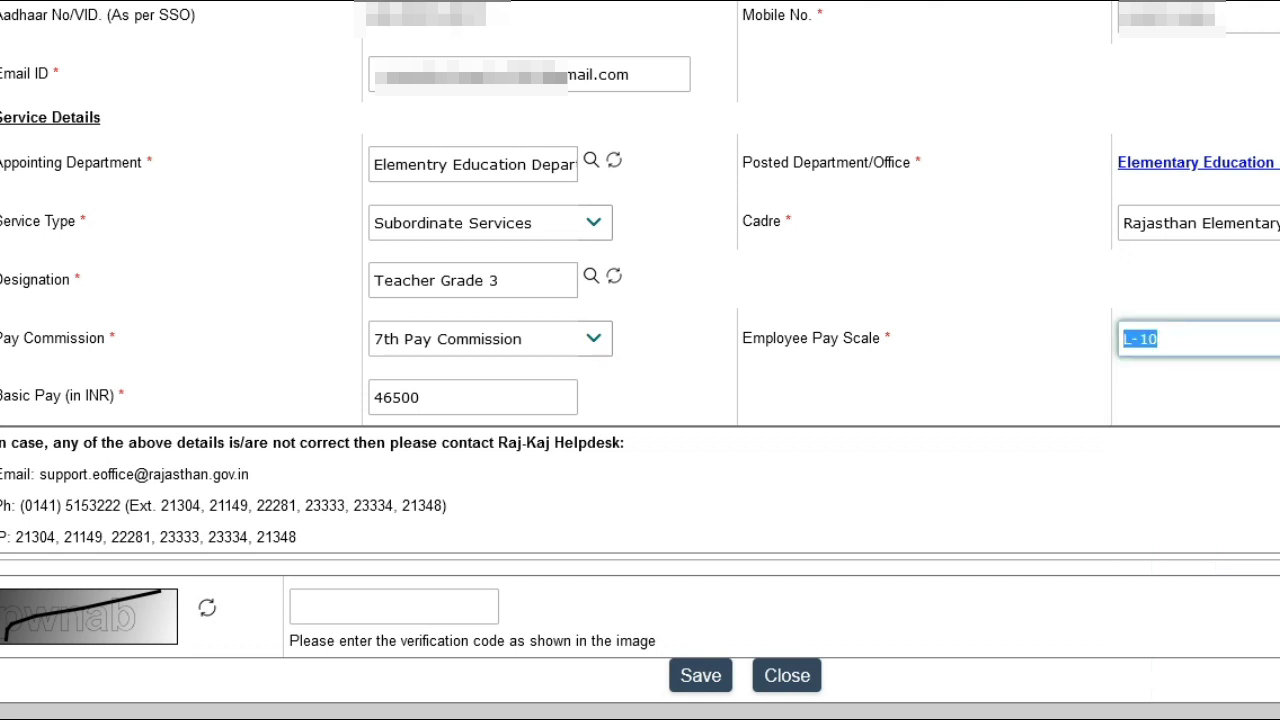
{"action": "key", "text": "Tab"}
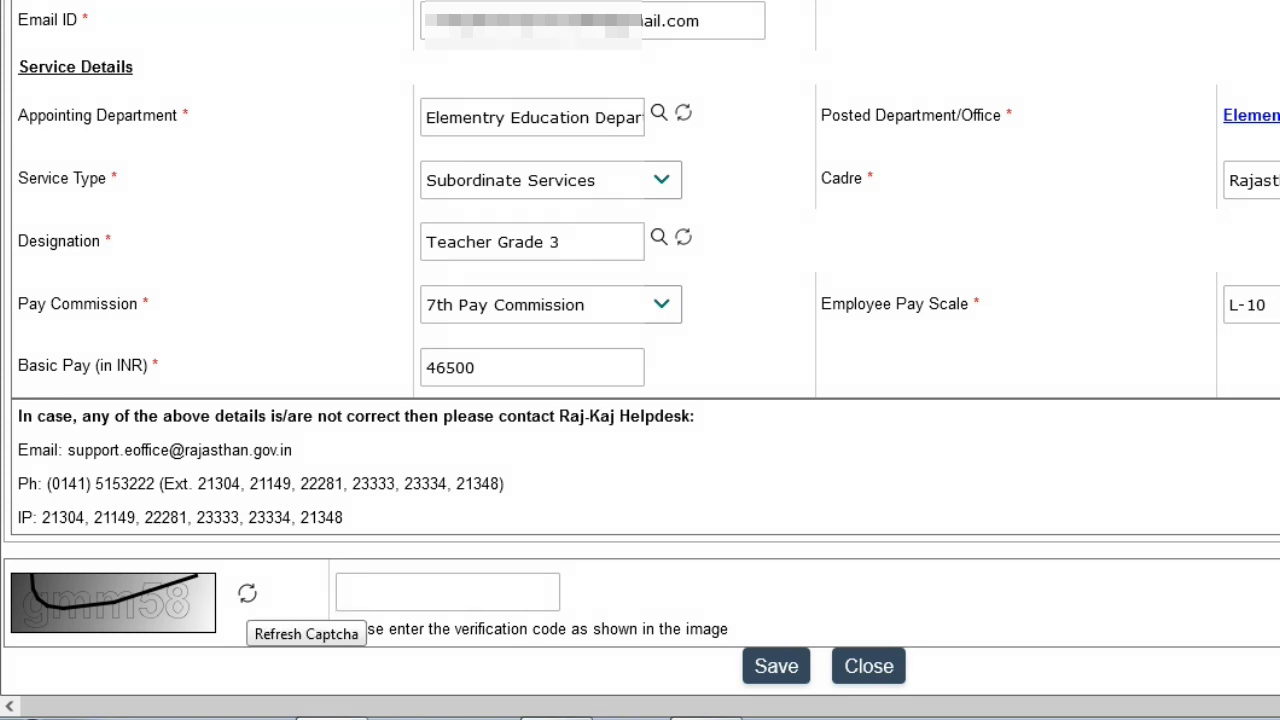
Step: Enter the captcha verification code and submit the verified employee details for saving
{"action": "left_click", "coordinate": [448, 592]}
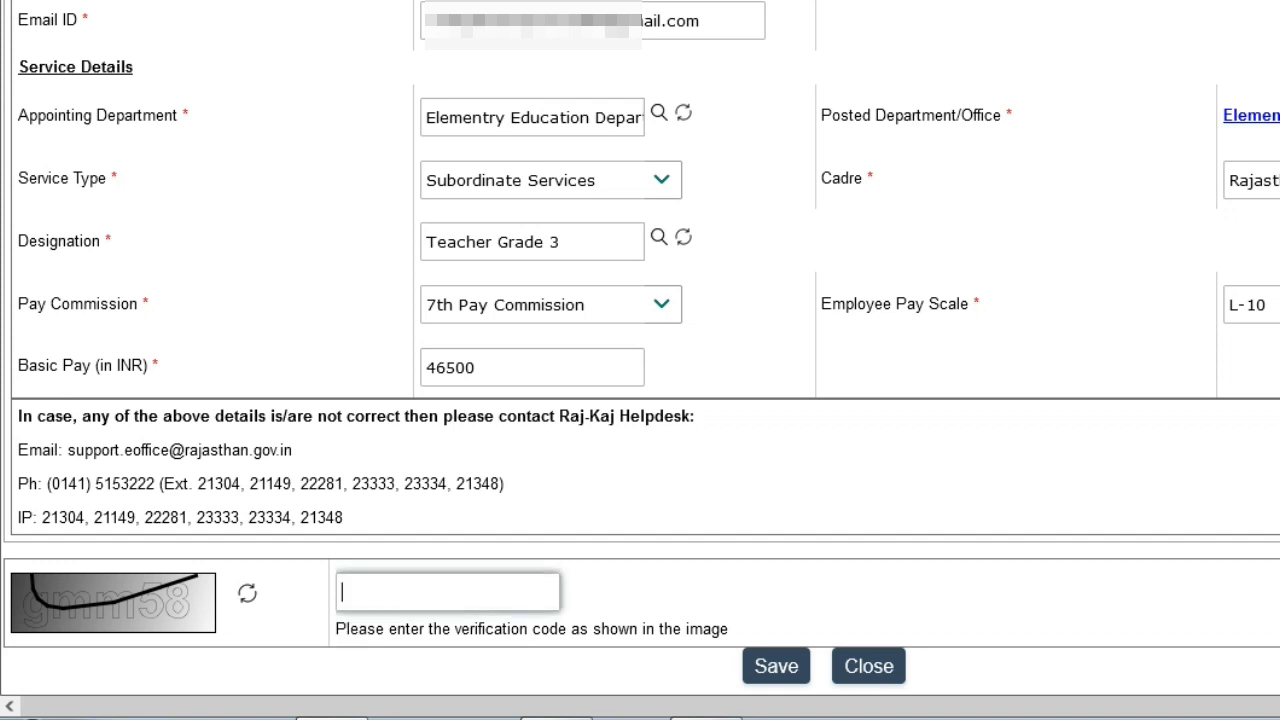
{"action": "type", "text": "gmm58"}
{"action": "left_click", "coordinate": [776, 666]}
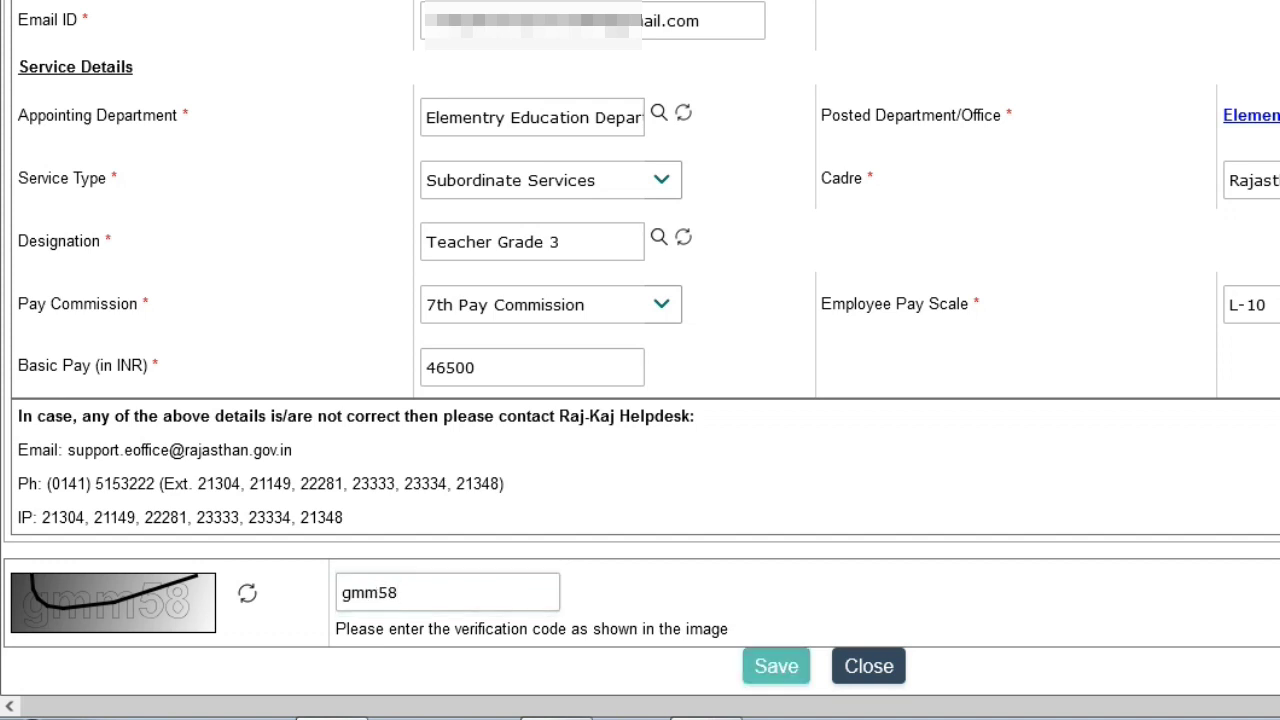
{"action": "key", "text": "Return"}
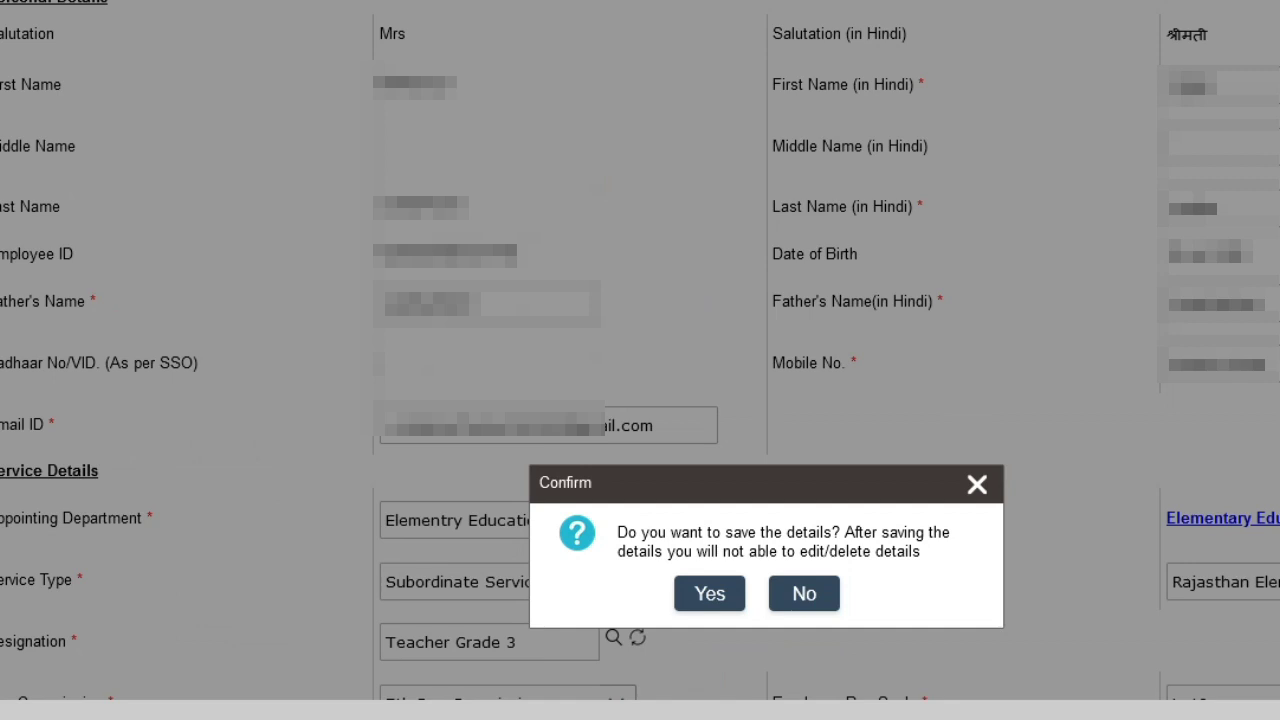
{"action": "key", "text": "Tab"}
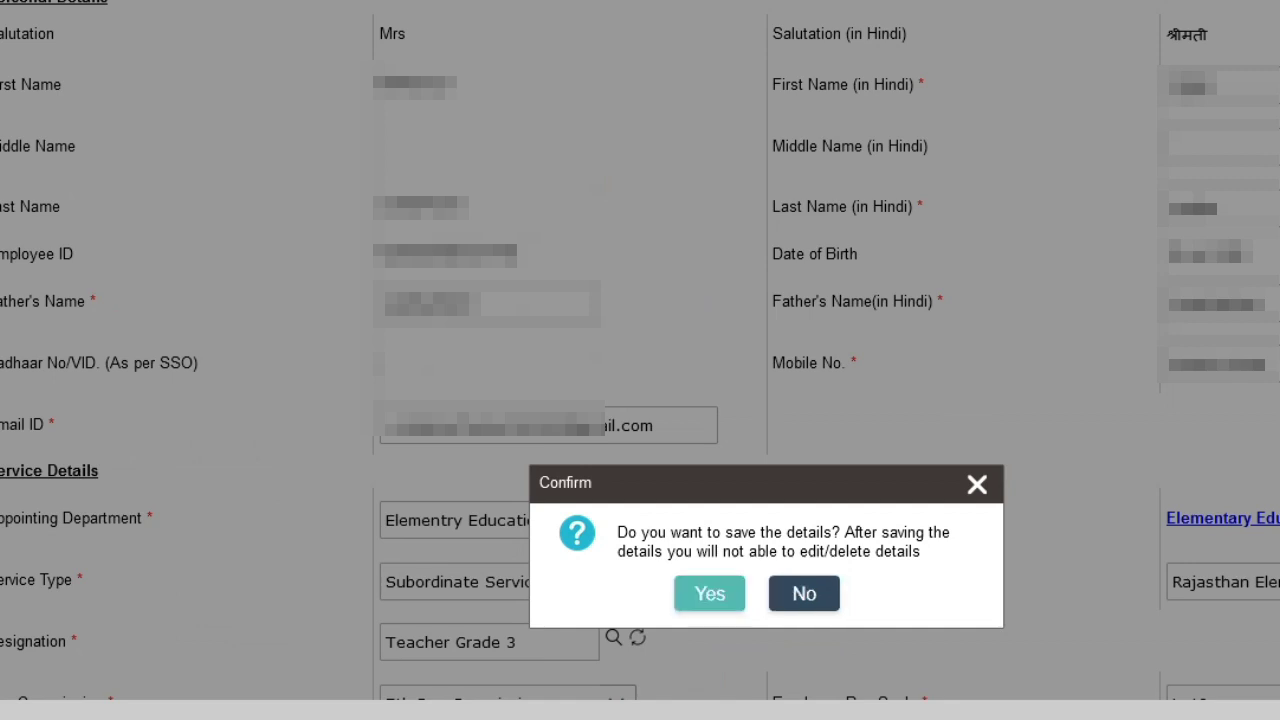
{"action": "key", "text": "Tab"}
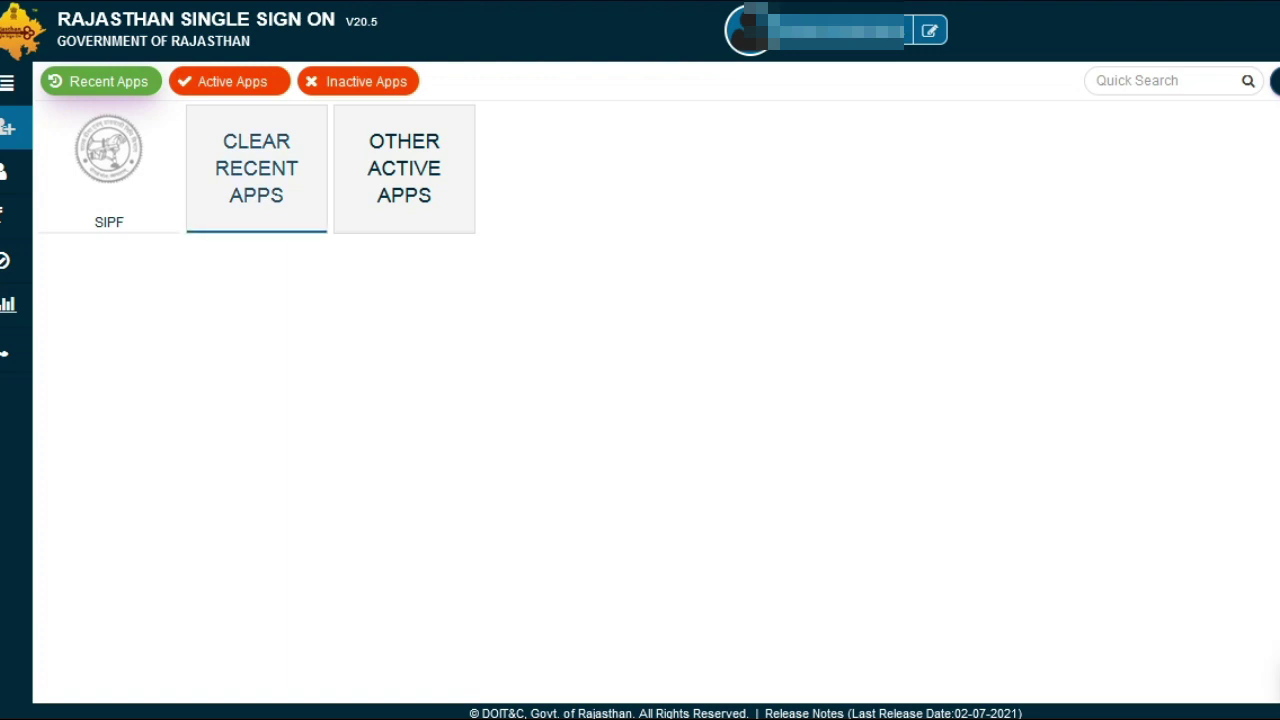
Step: In Rajasthan Single Sign On, clear the recent apps and open Raj Kaj from a search for "raj"
{"action": "left_click", "coordinate": [256, 168]}
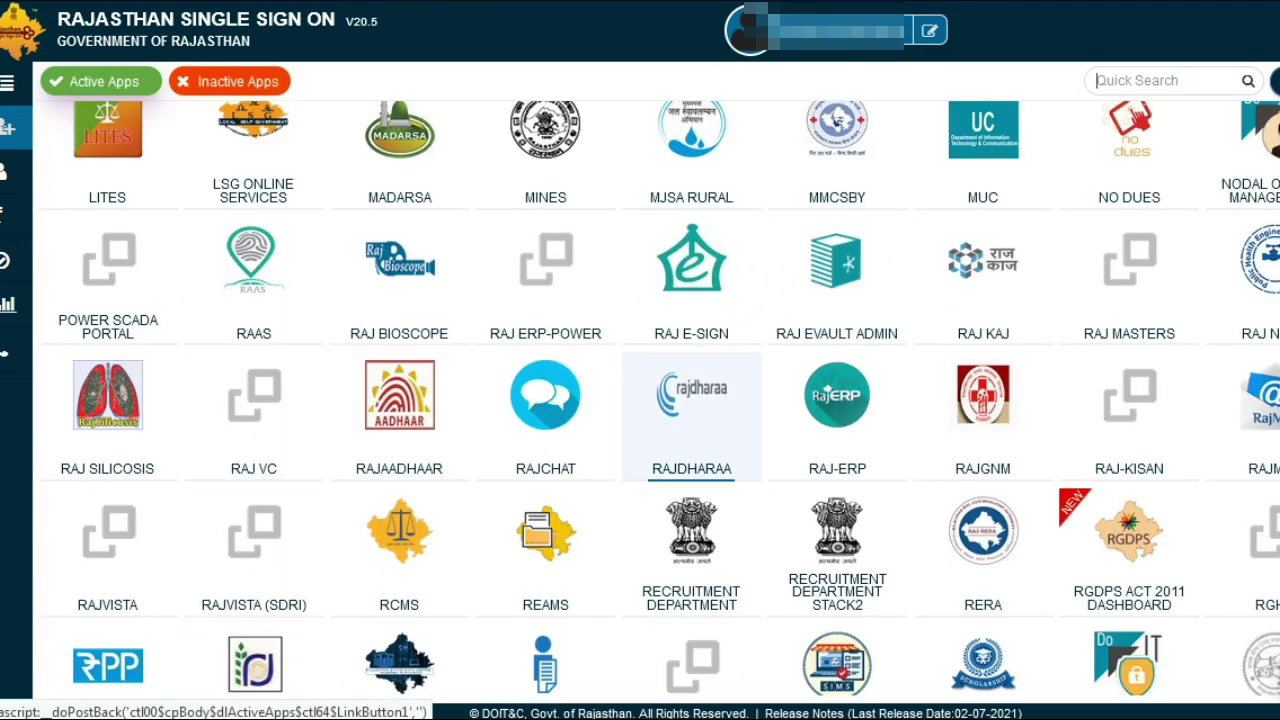
{"action": "scroll", "coordinate": [691, 450], "scroll_direction": "down", "scroll_amount": 2}
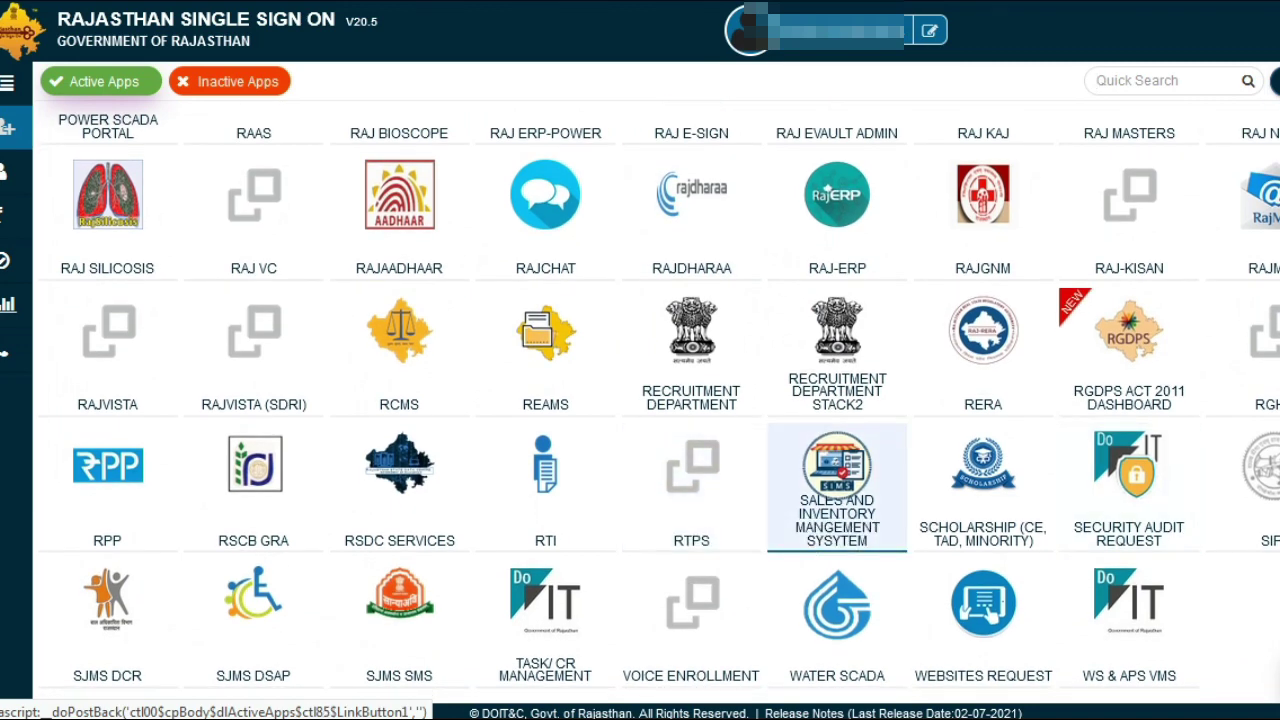
{"action": "scroll", "coordinate": [691, 480], "scroll_direction": "up", "scroll_amount": 2}
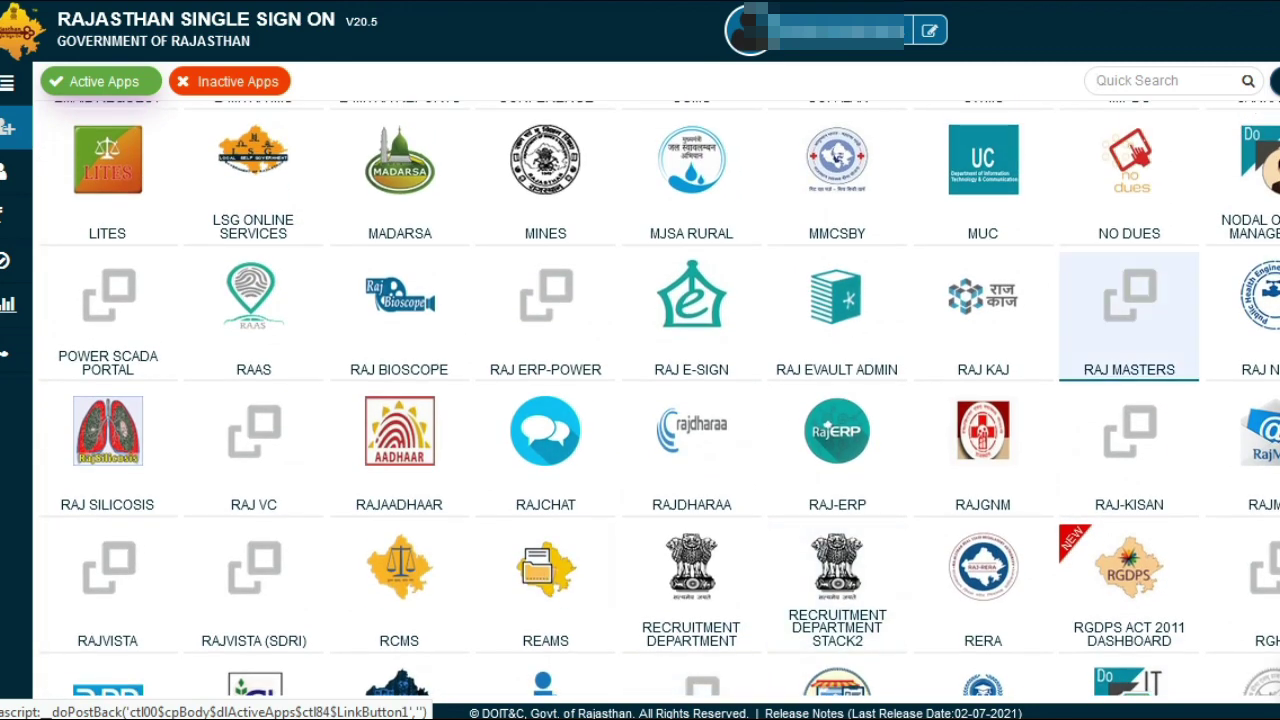
{"action": "left_click", "coordinate": [1160, 80]}
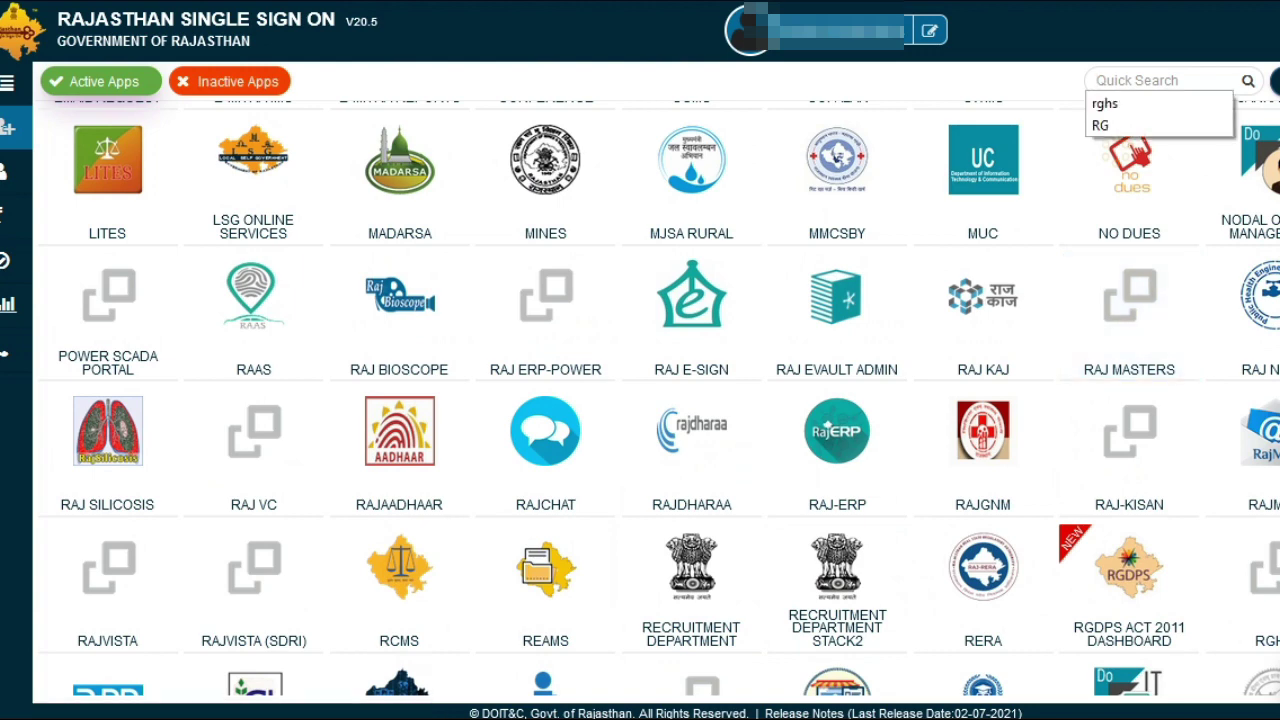
{"action": "type", "text": "raj"}
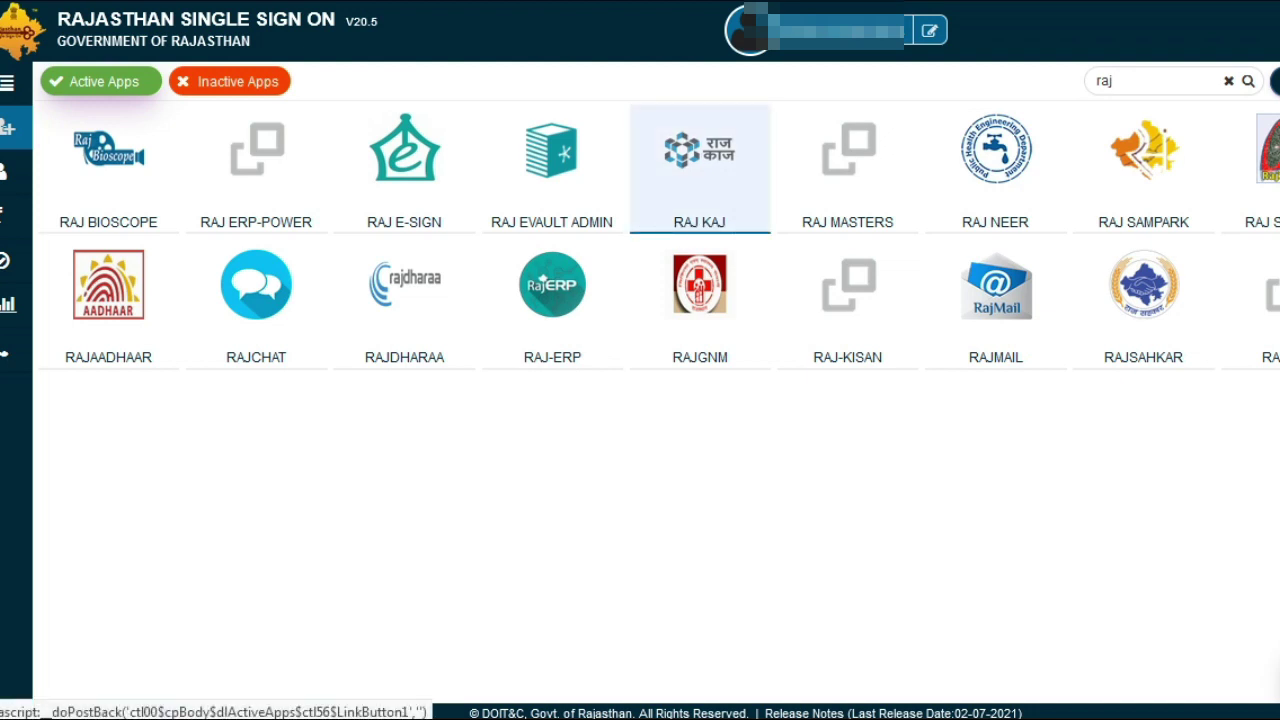
{"action": "left_click", "coordinate": [700, 170]}
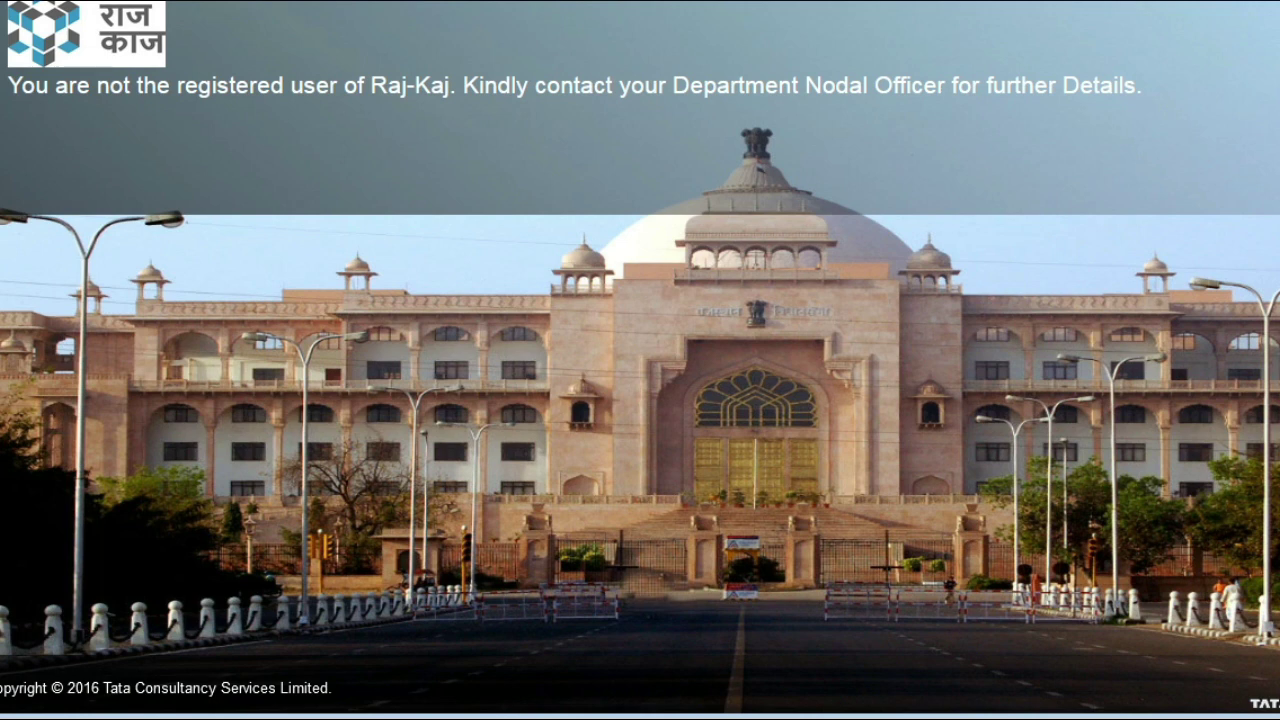
Step: Read the Raj Kaj access notice and the forwarded WhatsApp message containing the User Registration link
{"action": "mouse_move", "coordinate": [165, 155]}
{"action": "left_mouse_down"}
{"action": "mouse_move", "coordinate": [886, 148]}
{"action": "mouse_move", "coordinate": [1092, 122]}
{"action": "mouse_move", "coordinate": [1148, 96]}
{"action": "left_mouse_up"}
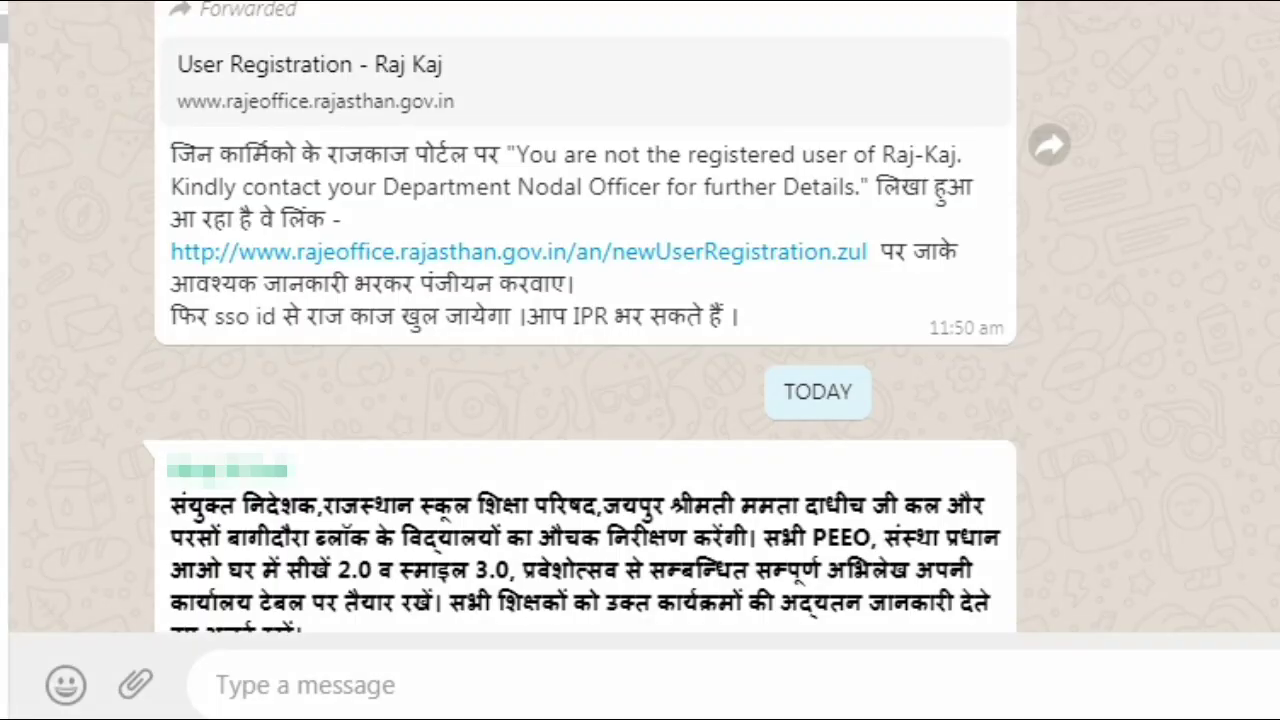
{"action": "left_click_drag", "start_coordinate": [400, 220], "coordinate": [896, 224]}
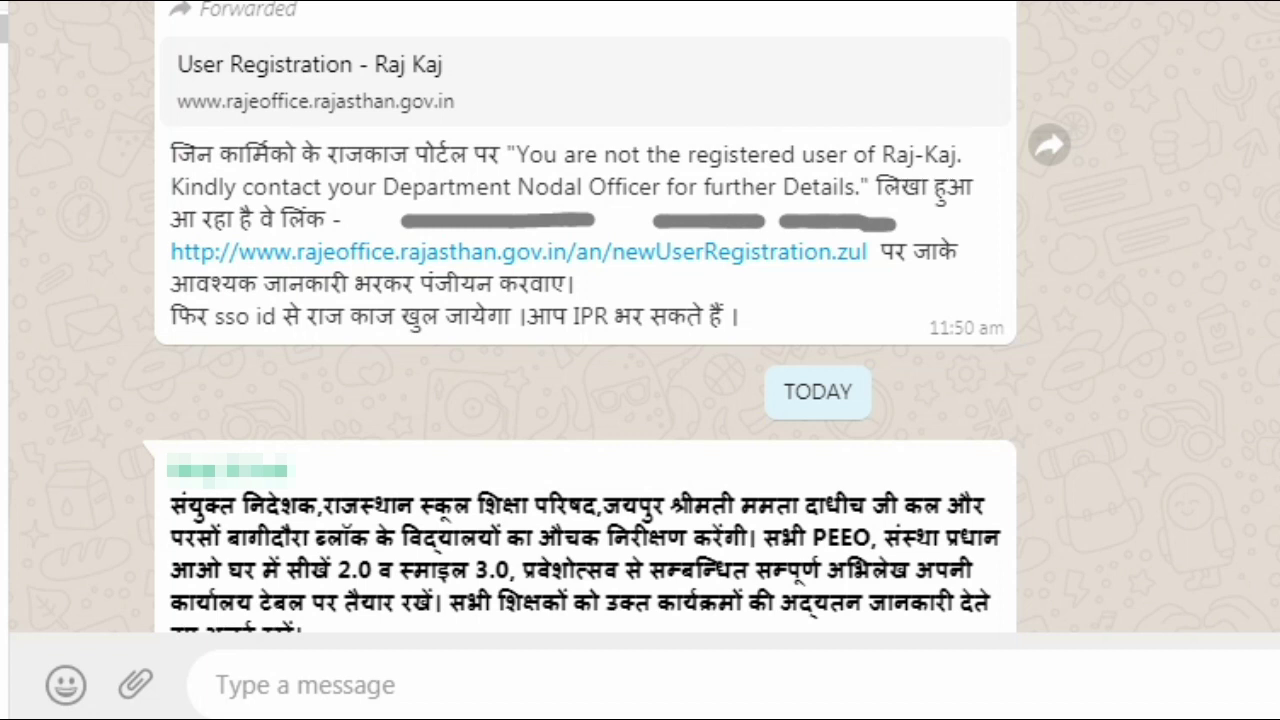
{"action": "left_click_drag", "start_coordinate": [630, 272], "coordinate": [736, 284]}
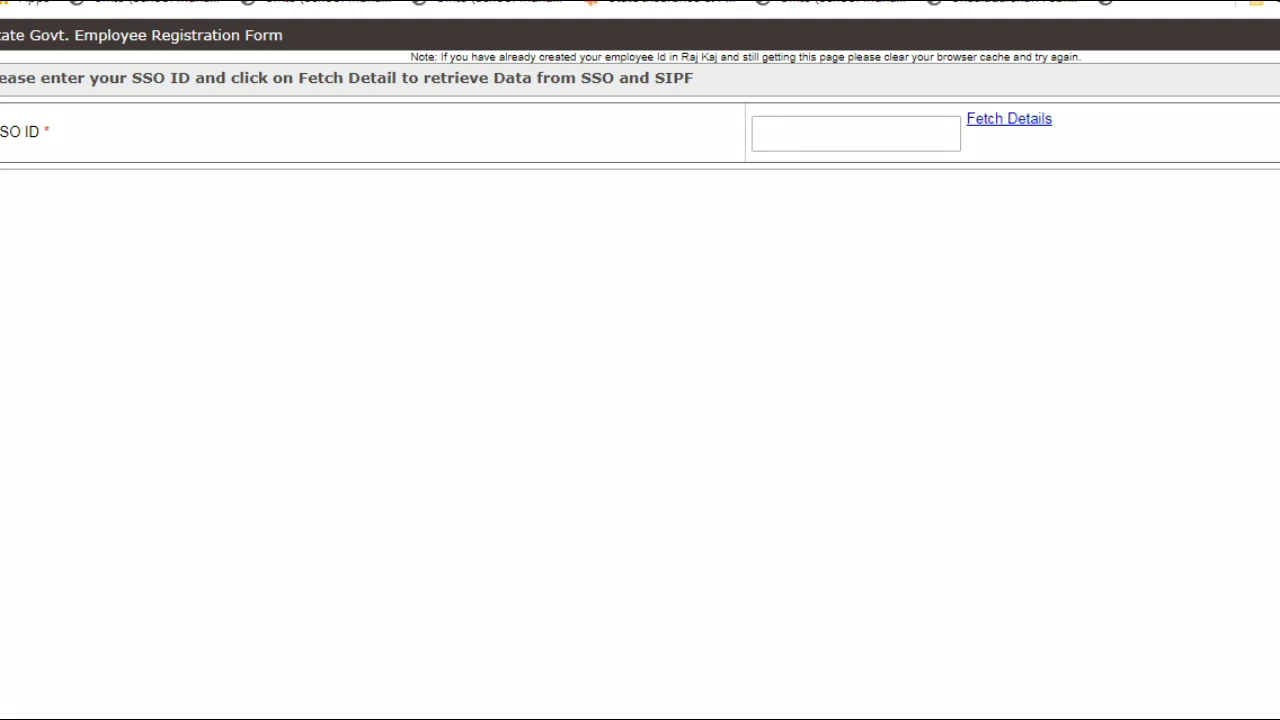
Step: Fetch the employee's details with their SSO ID in the State Govt. Employee Registration Form and confirm them as correct
{"action": "left_click_drag", "start_coordinate": [115, 114], "coordinate": [520, 120]}
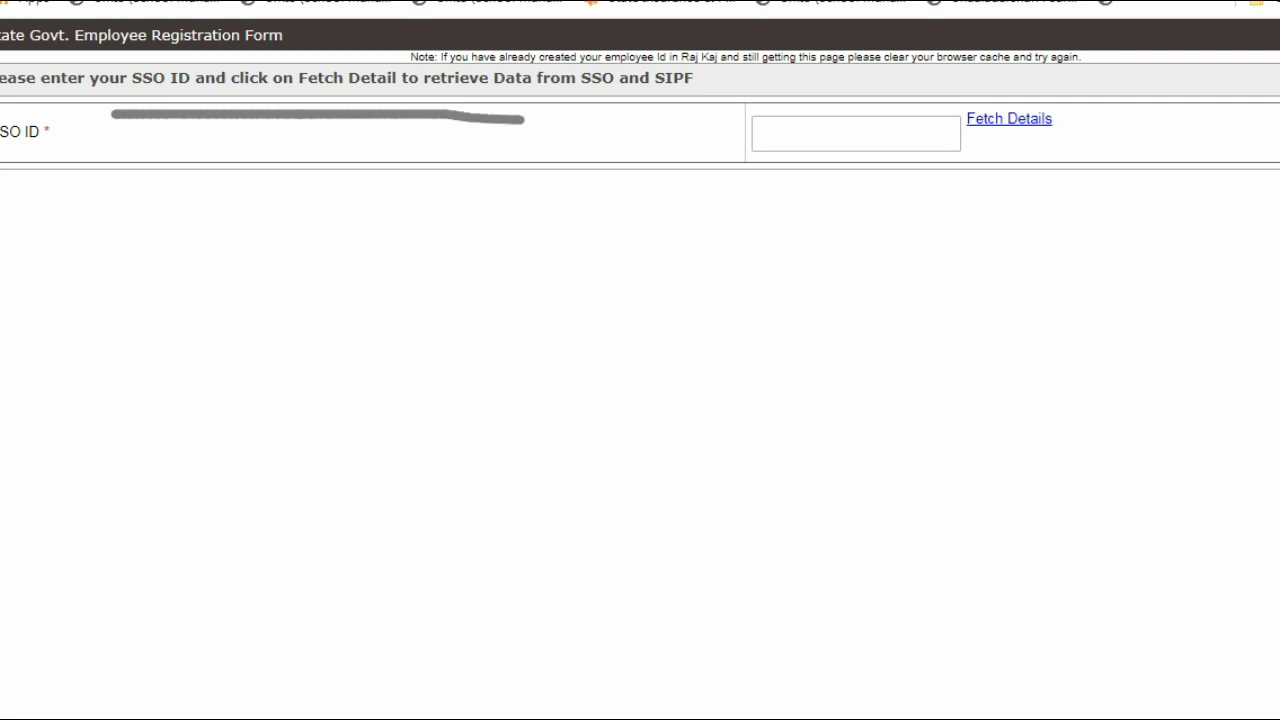
{"action": "mouse_move", "coordinate": [862, 112]}
{"action": "left_mouse_down"}
{"action": "mouse_move", "coordinate": [784, 94]}
{"action": "mouse_move", "coordinate": [732, 160]}
{"action": "mouse_move", "coordinate": [928, 162]}
{"action": "mouse_move", "coordinate": [852, 86]}
{"action": "mouse_move", "coordinate": [814, 97]}
{"action": "left_mouse_up"}
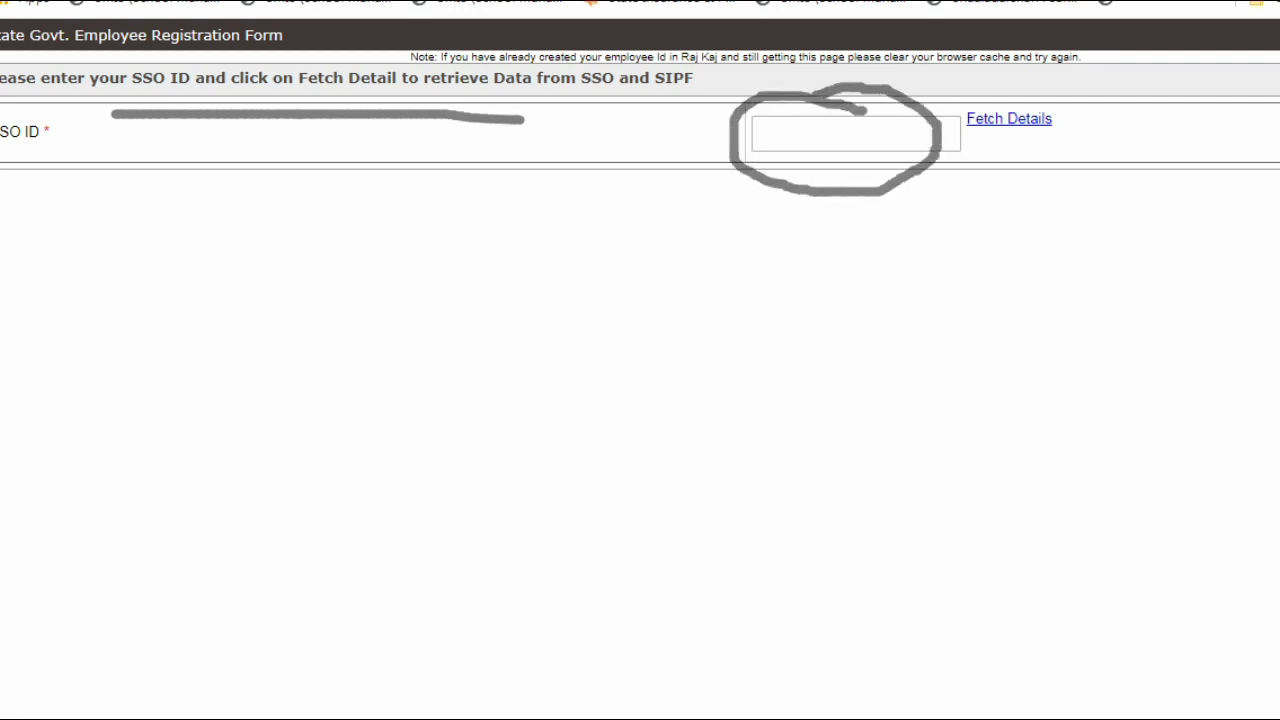
{"action": "left_click_drag", "start_coordinate": [994, 136], "coordinate": [1084, 134]}
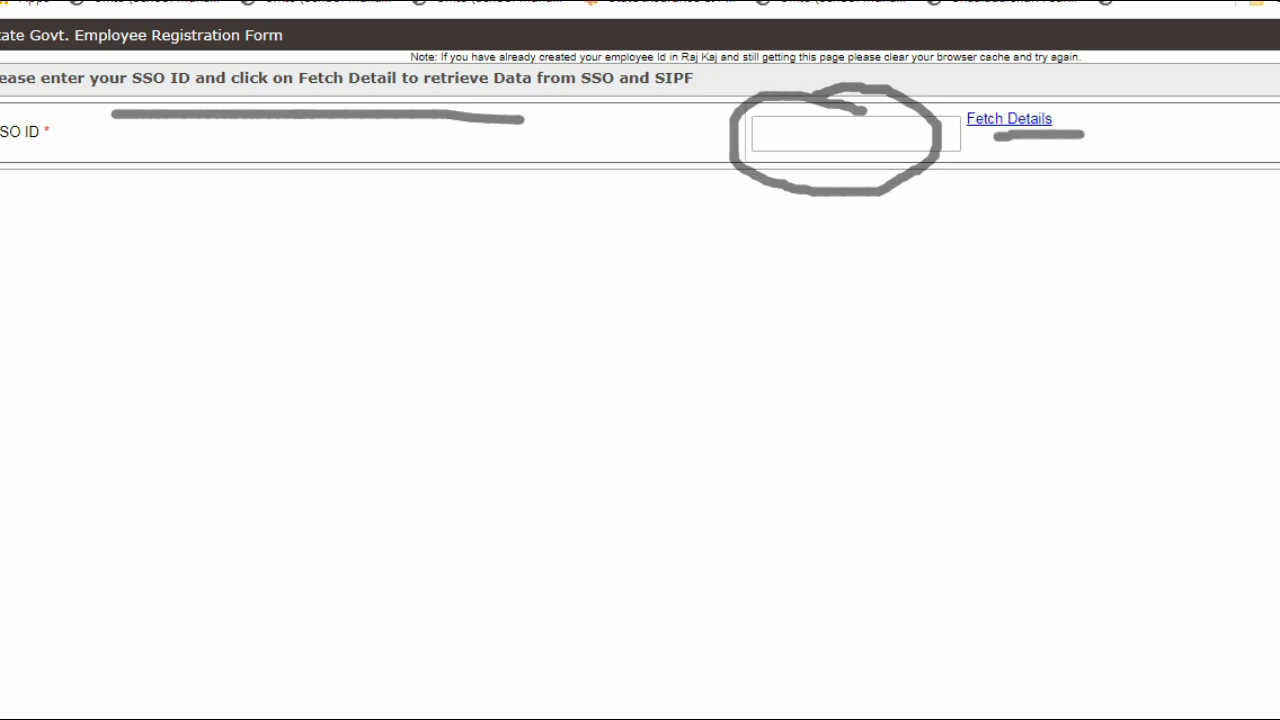
{"action": "key", "text": "e"}
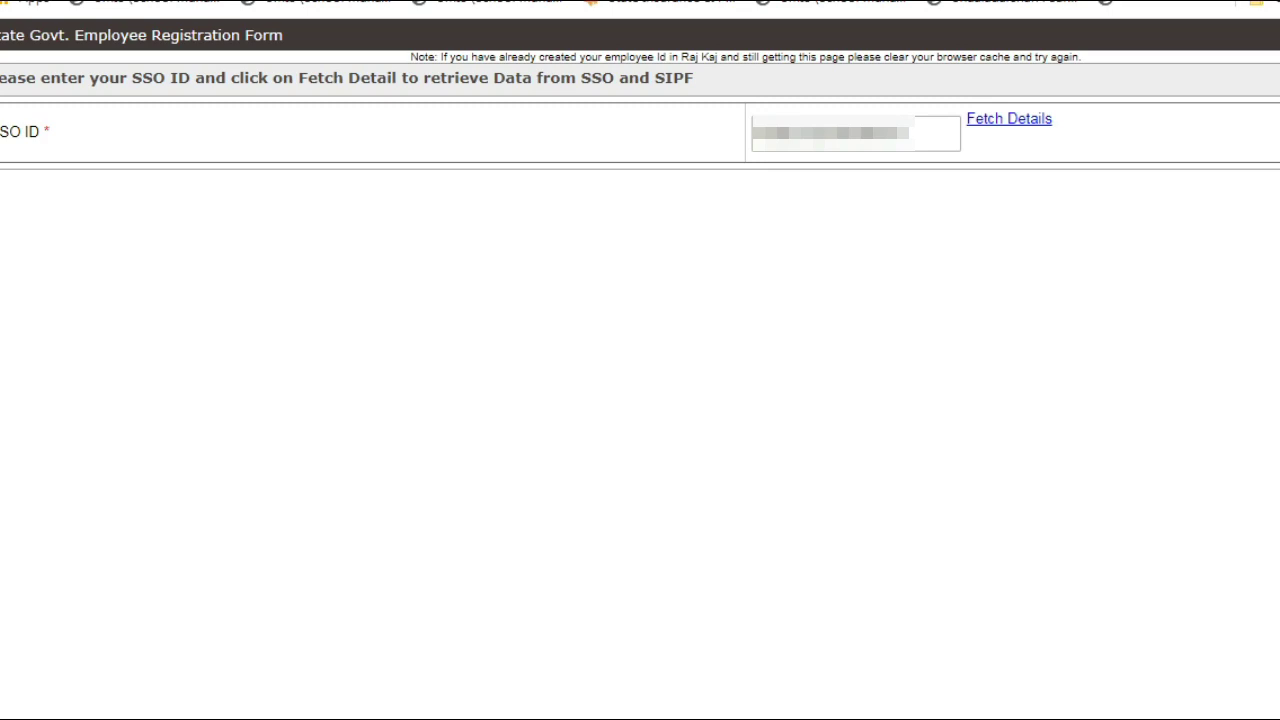
{"action": "key", "text": "Return"}
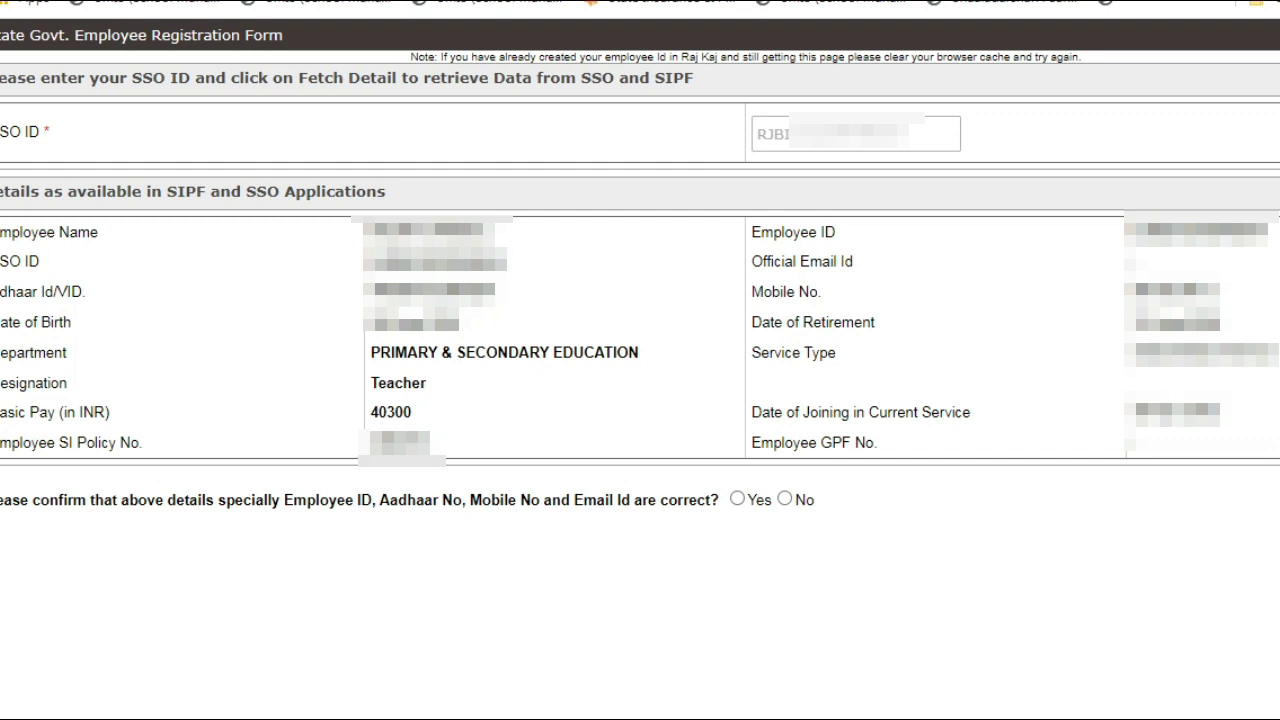
{"action": "left_click", "coordinate": [737, 498]}
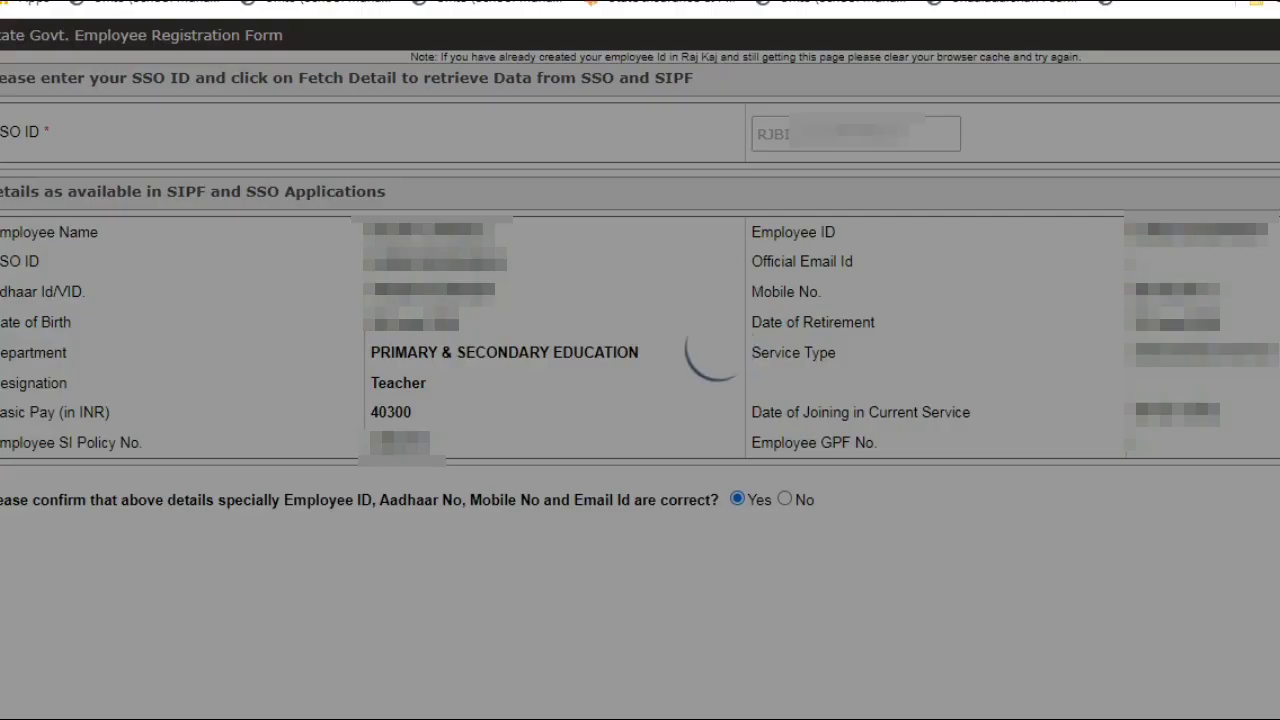
Step: Review the first, last and father's name fields in English and Hindi in the Personal Details section
{"action": "scroll", "coordinate": [640, 340], "scroll_direction": "down", "scroll_amount": 5}
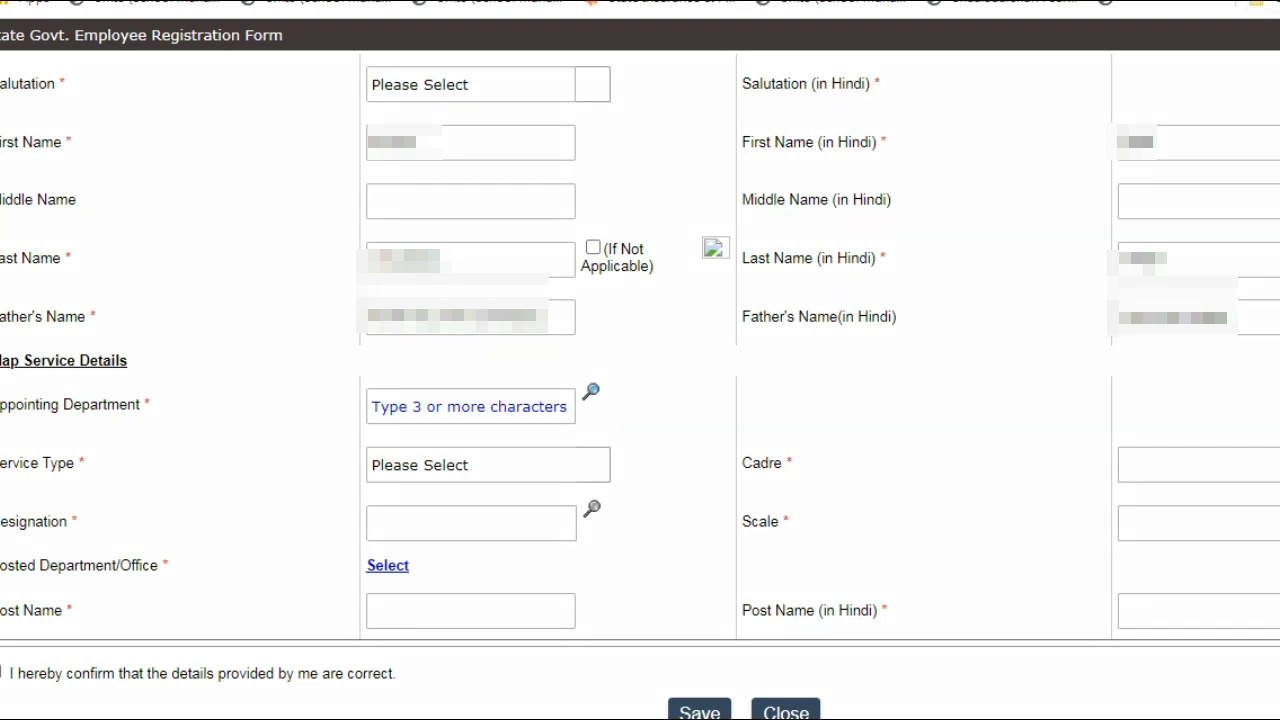
{"action": "left_click_drag", "start_coordinate": [356, 158], "coordinate": [441, 165]}
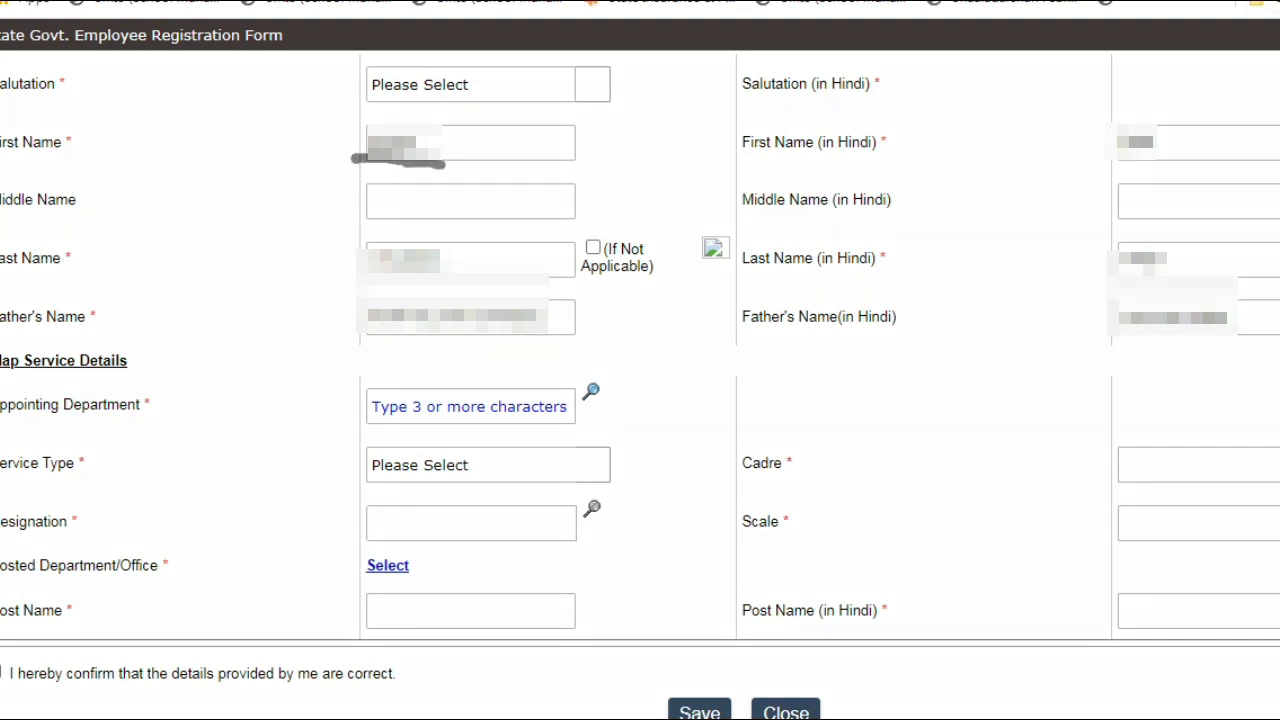
{"action": "left_click_drag", "start_coordinate": [1024, 156], "coordinate": [1136, 164]}
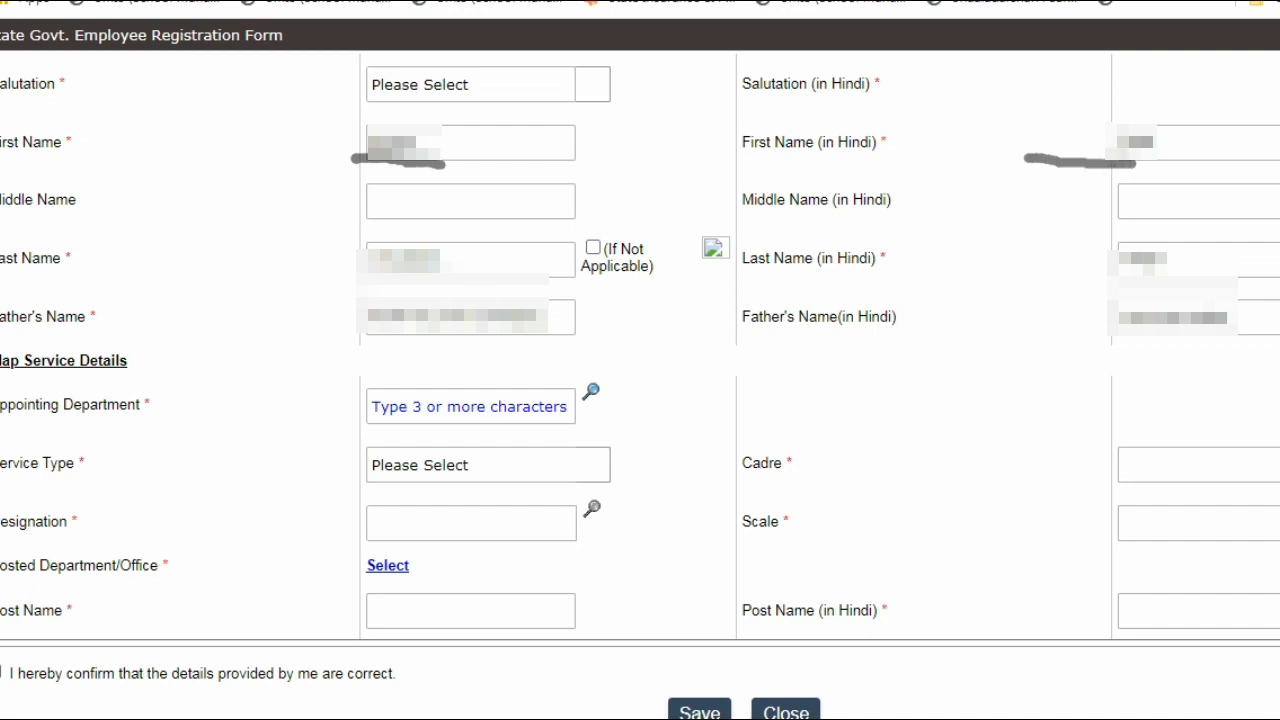
{"action": "left_click_drag", "start_coordinate": [392, 279], "coordinate": [480, 279]}
{"action": "left_click_drag", "start_coordinate": [1041, 260], "coordinate": [1090, 260]}
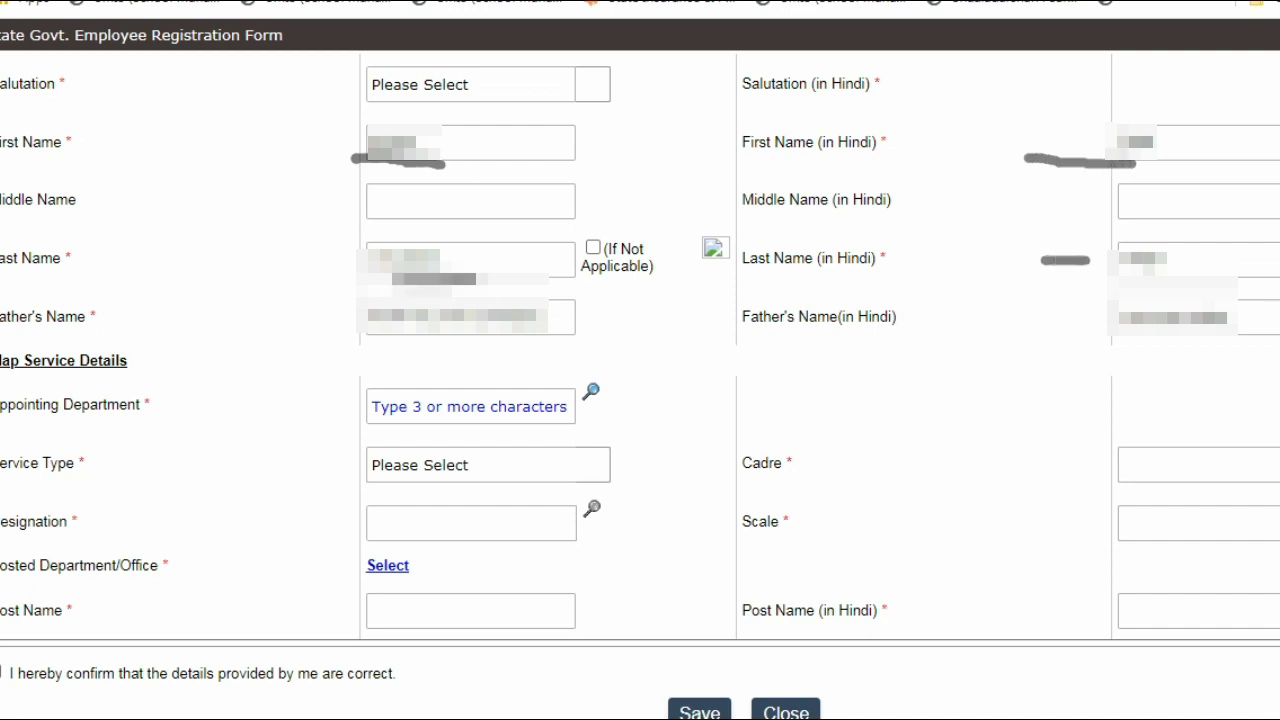
{"action": "left_click_drag", "start_coordinate": [392, 350], "coordinate": [478, 350]}
{"action": "left_click_drag", "start_coordinate": [1116, 337], "coordinate": [1182, 337]}
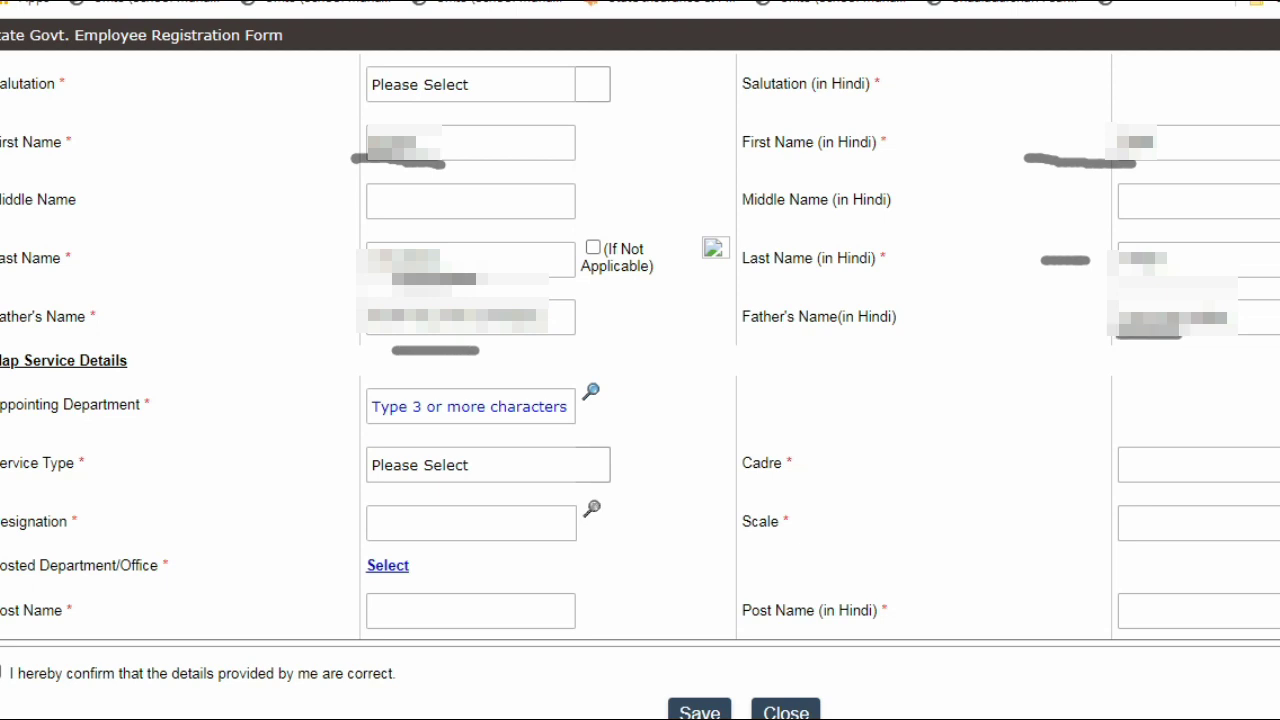
{"action": "scroll", "coordinate": [640, 400], "scroll_direction": "up", "scroll_amount": 1}
{"action": "mouse_move", "coordinate": [1210, 222]}
{"action": "left_mouse_down"}
{"action": "mouse_move", "coordinate": [1152, 218]}
{"action": "mouse_move", "coordinate": [1084, 252]}
{"action": "mouse_move", "coordinate": [1068, 448]}
{"action": "mouse_move", "coordinate": [1214, 493]}
{"action": "mouse_move", "coordinate": [1238, 488]}
{"action": "left_mouse_up"}
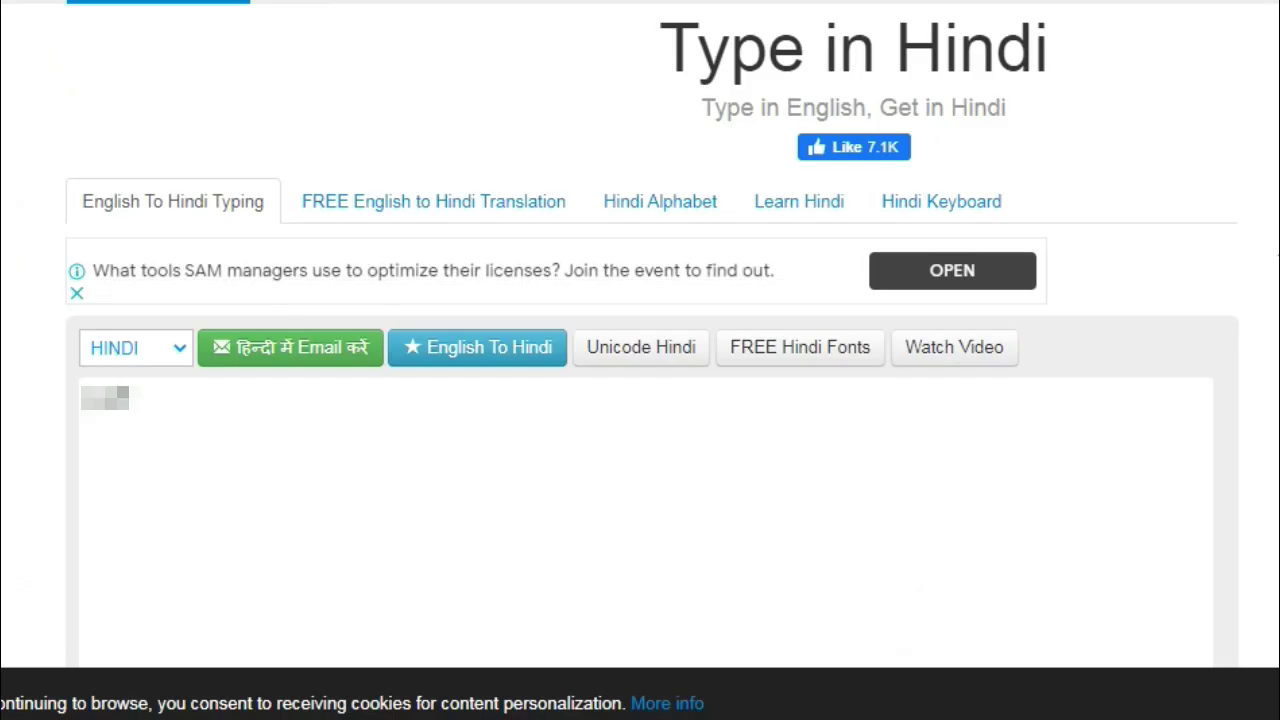
Step: Write the father's name in Hindi on the Type in Hindi page and copy it into Father's Name (in Hindi) on the registration form
{"action": "mouse_move", "coordinate": [45, 432]}
{"action": "left_mouse_down"}
{"action": "mouse_move", "coordinate": [157, 452]}
{"action": "mouse_move", "coordinate": [196, 410]}
{"action": "mouse_move", "coordinate": [60, 372]}
{"action": "mouse_move", "coordinate": [20, 410]}
{"action": "left_mouse_up"}
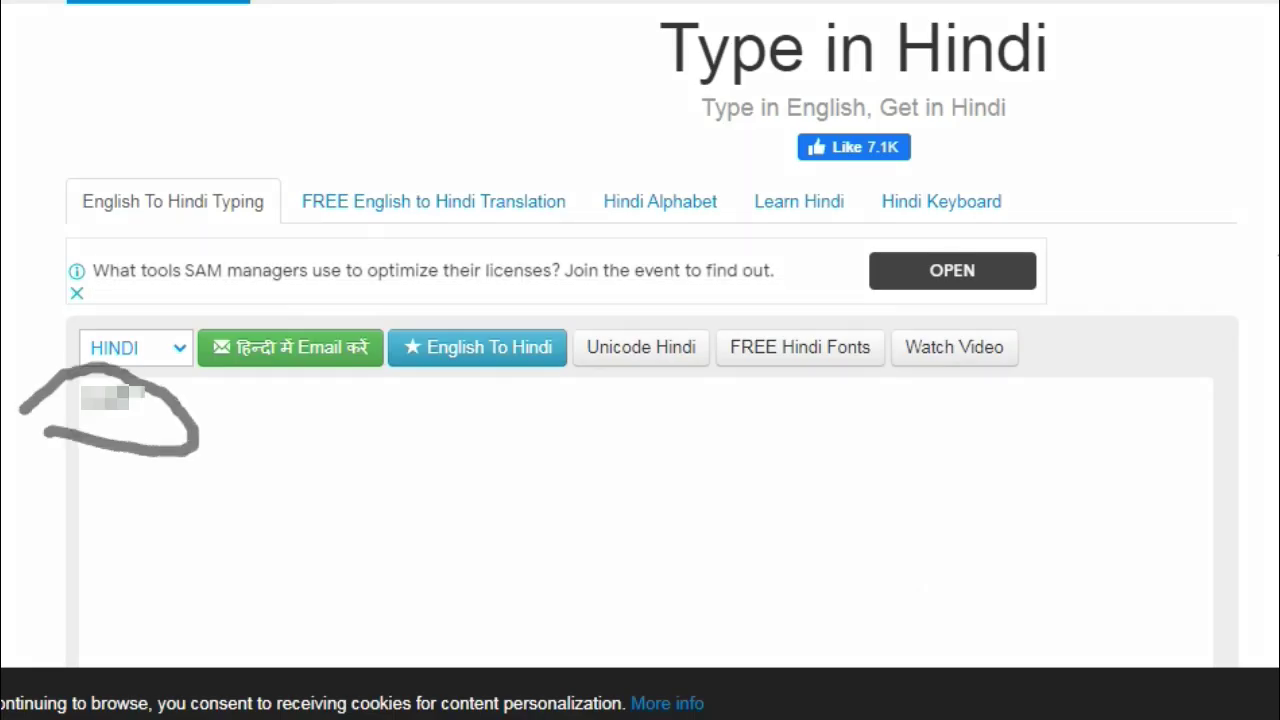
{"action": "key", "text": "ctrl+a"}
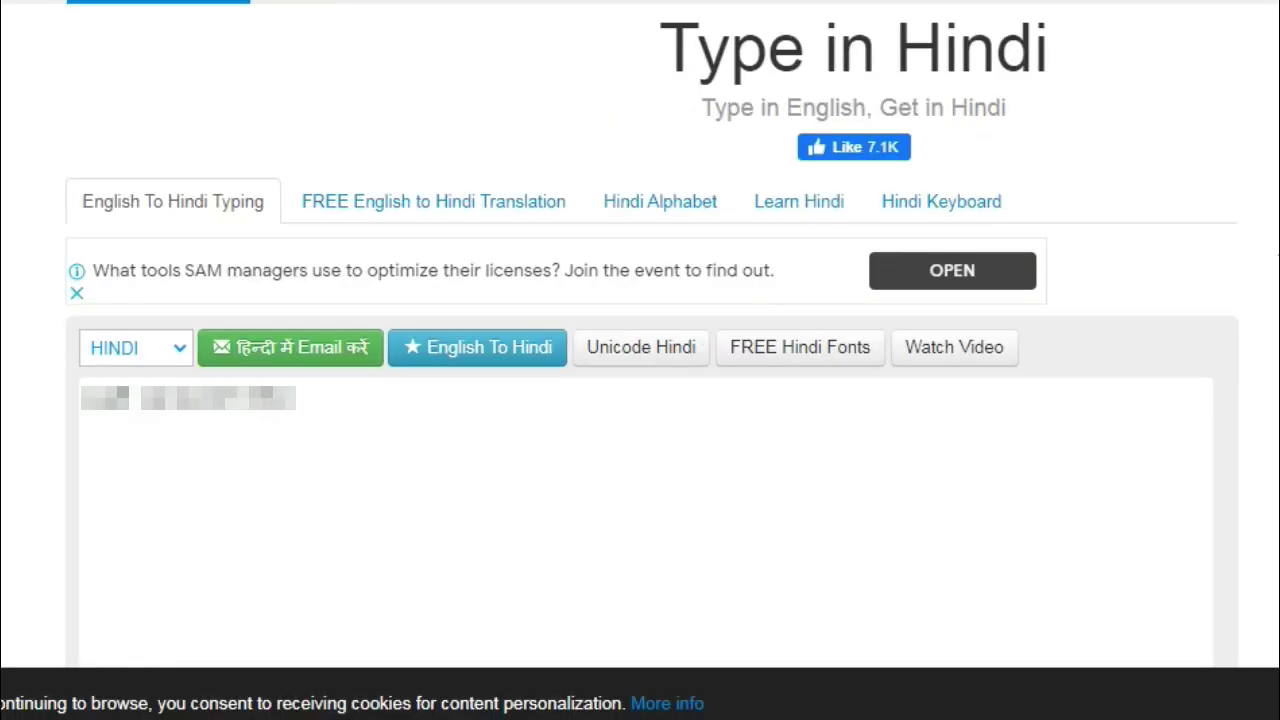
{"action": "left_click_drag", "start_coordinate": [135, 399], "coordinate": [297, 402]}
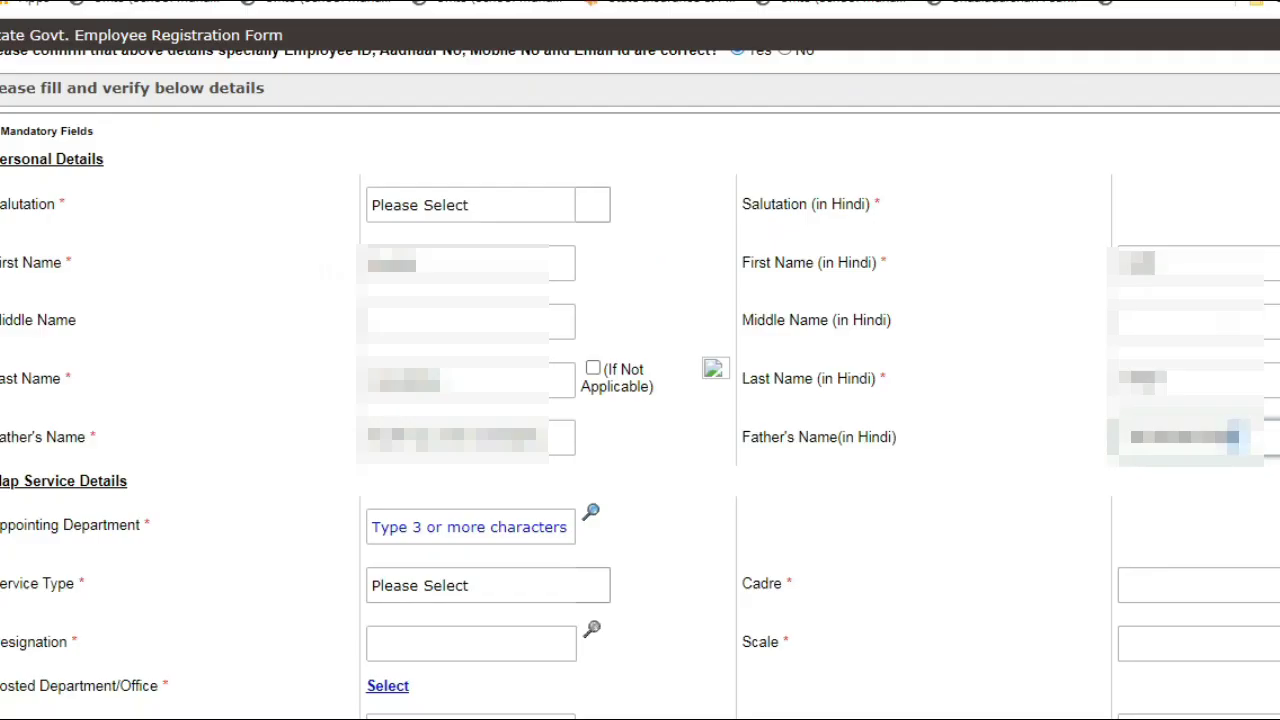
{"action": "left_click_drag", "start_coordinate": [1242, 437], "coordinate": [1120, 437]}
{"action": "key", "text": "ctrl+v"}
Step: Set the employee's Salutation to Mrs and check the matching Hindi salutation
{"action": "left_click", "coordinate": [592, 205]}
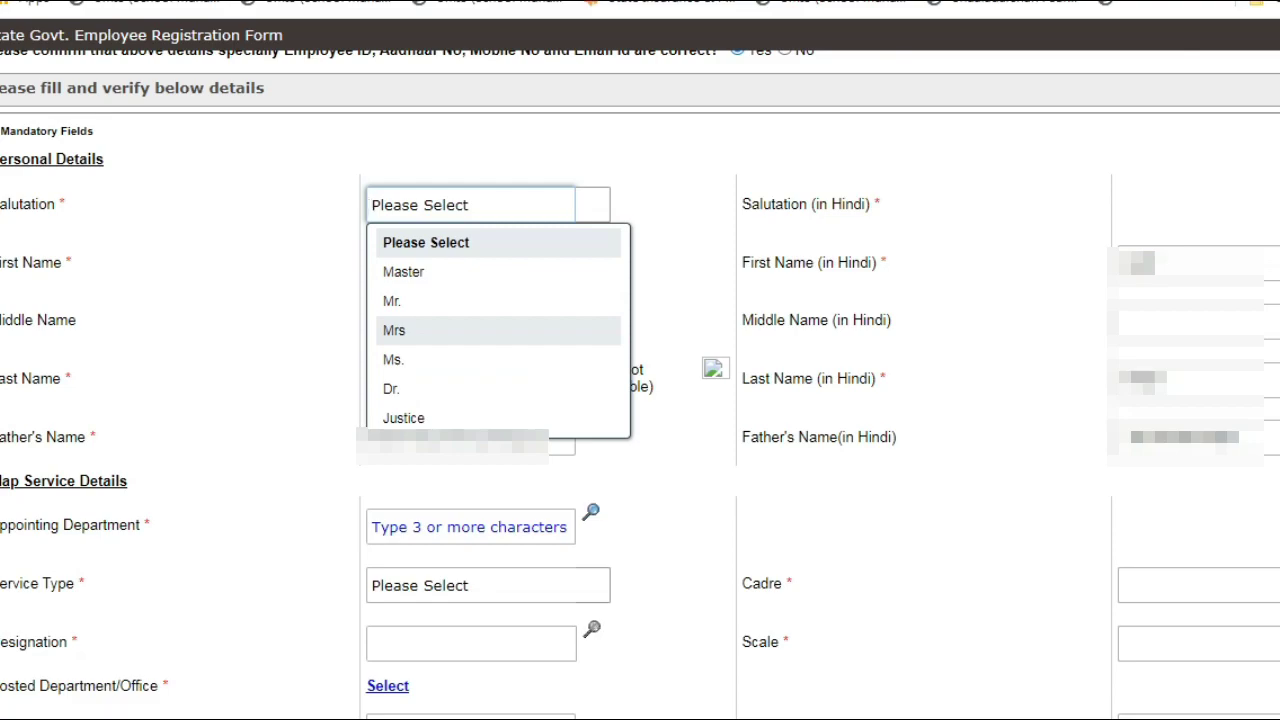
{"action": "left_click", "coordinate": [430, 330]}
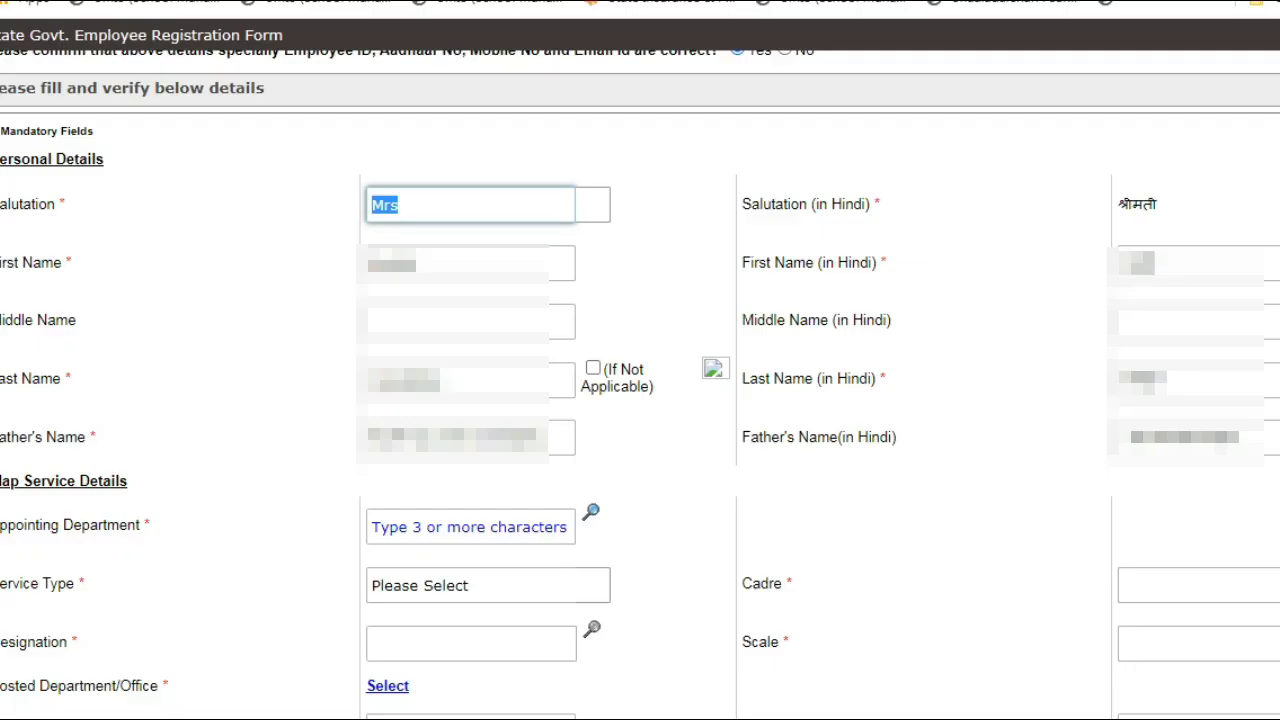
{"action": "mouse_move", "coordinate": [1184, 204]}
{"action": "left_mouse_down"}
{"action": "mouse_move", "coordinate": [1208, 222]}
{"action": "mouse_move", "coordinate": [1279, 182]}
{"action": "left_mouse_up"}
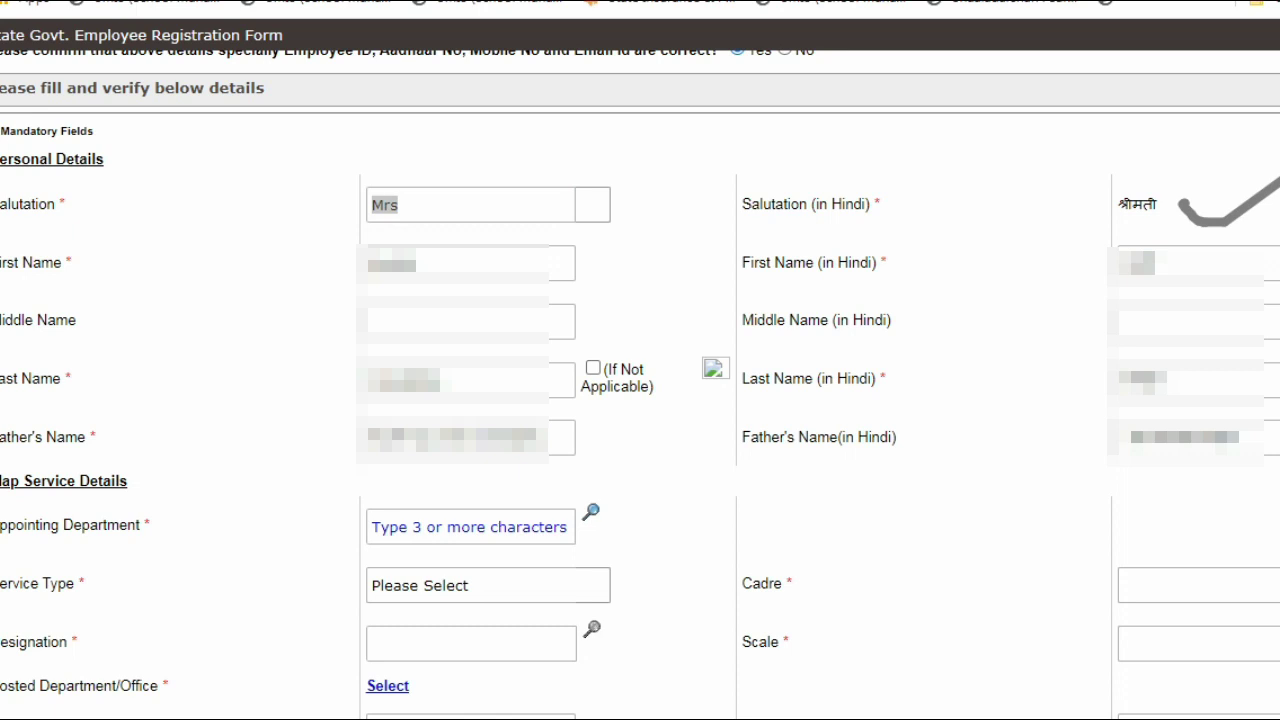
{"action": "key", "text": "Escape"}
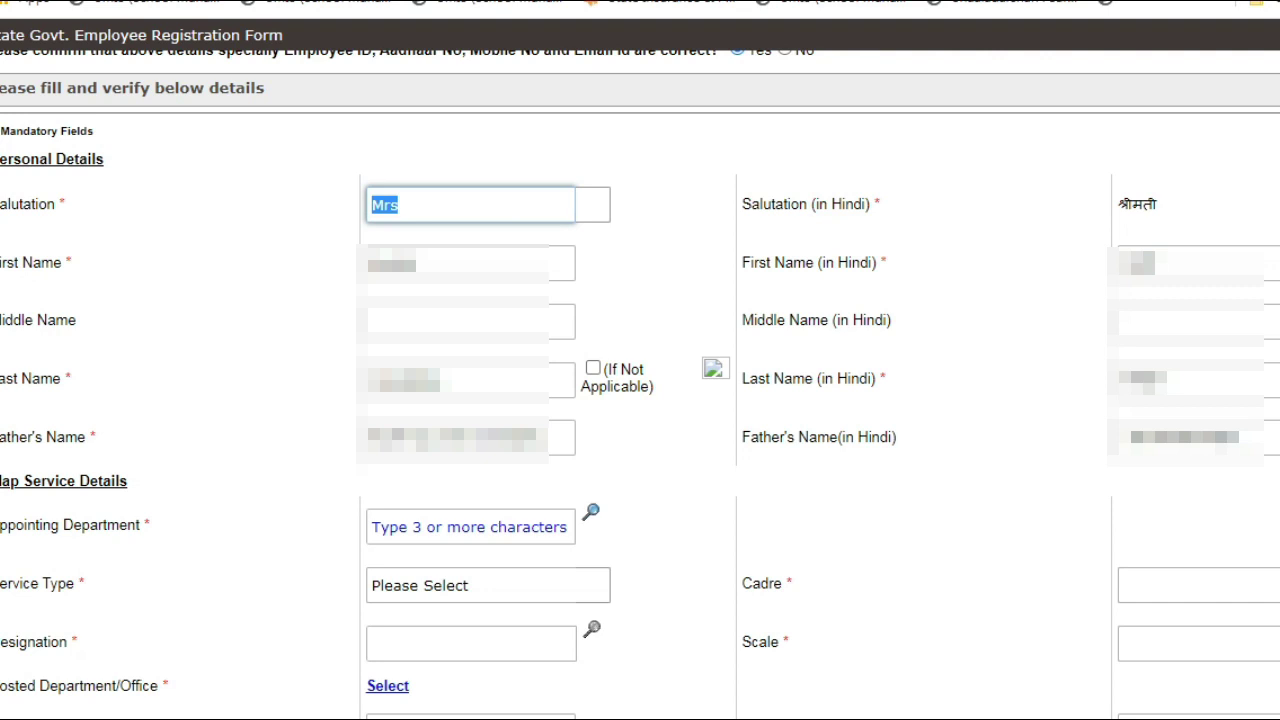
Step: Check the fetched department and designation, and set the Appointing Department to Elementry Education Department from a search for "edu"
{"action": "scroll", "coordinate": [640, 390], "scroll_direction": "up", "scroll_amount": 5}
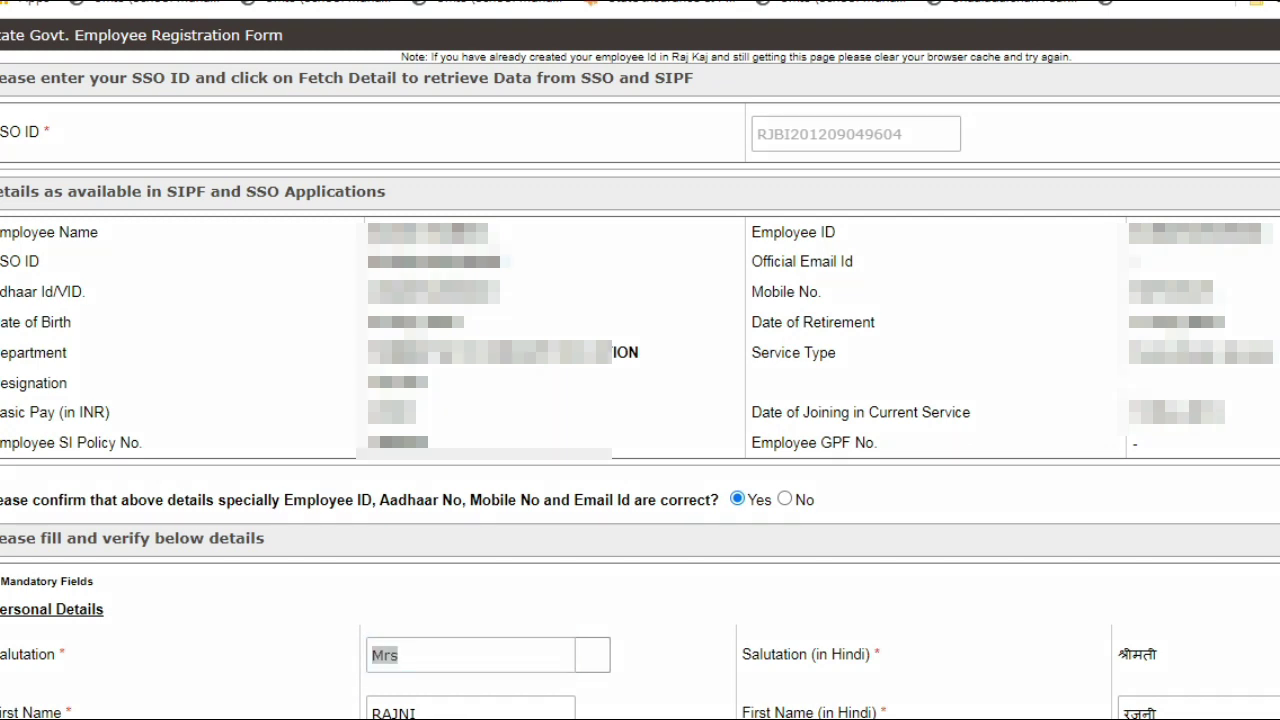
{"action": "left_click_drag", "start_coordinate": [281, 354], "coordinate": [356, 347]}
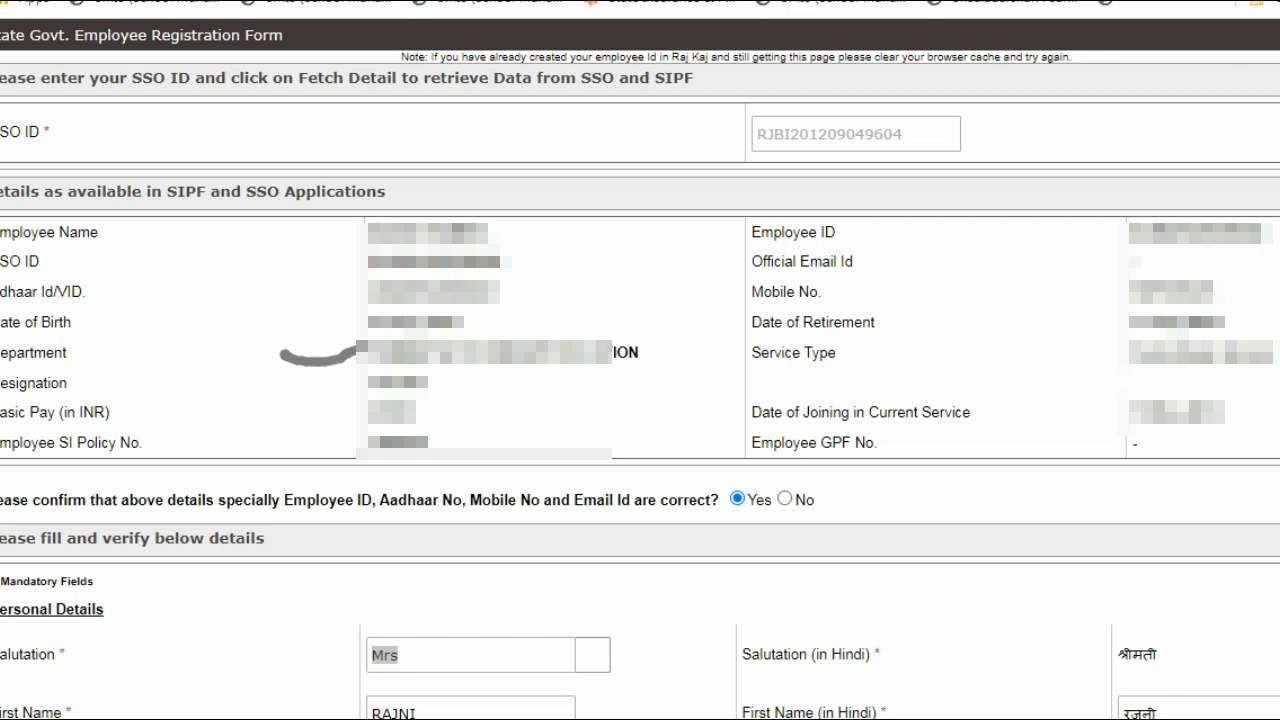
{"action": "left_click_drag", "start_coordinate": [495, 381], "coordinate": [621, 390]}
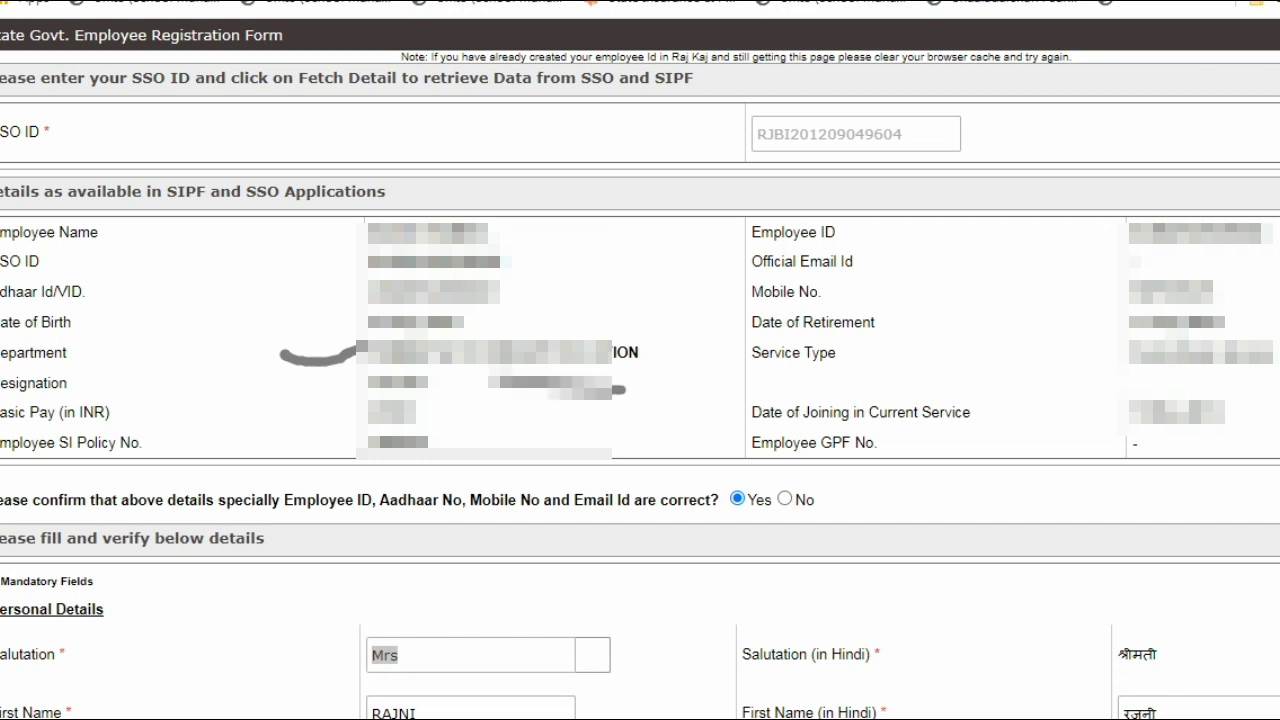
{"action": "key", "text": "Escape"}
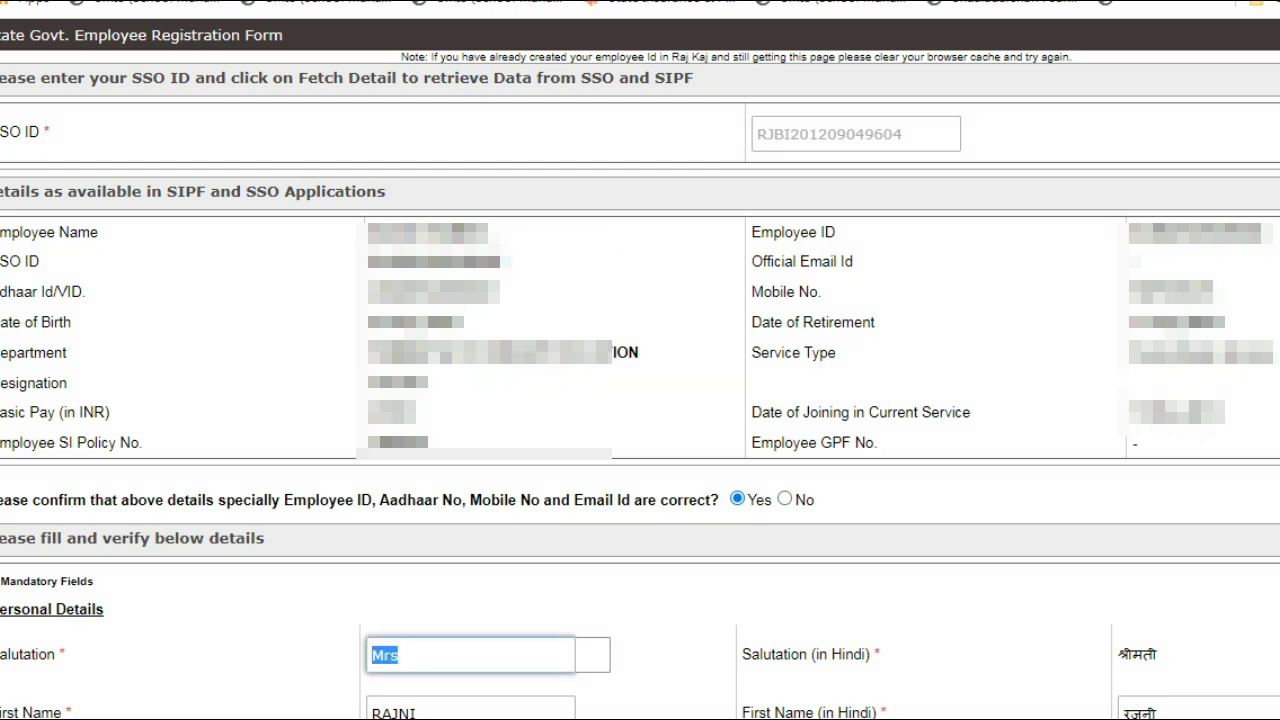
{"action": "scroll", "coordinate": [640, 340], "scroll_direction": "down", "scroll_amount": 6}
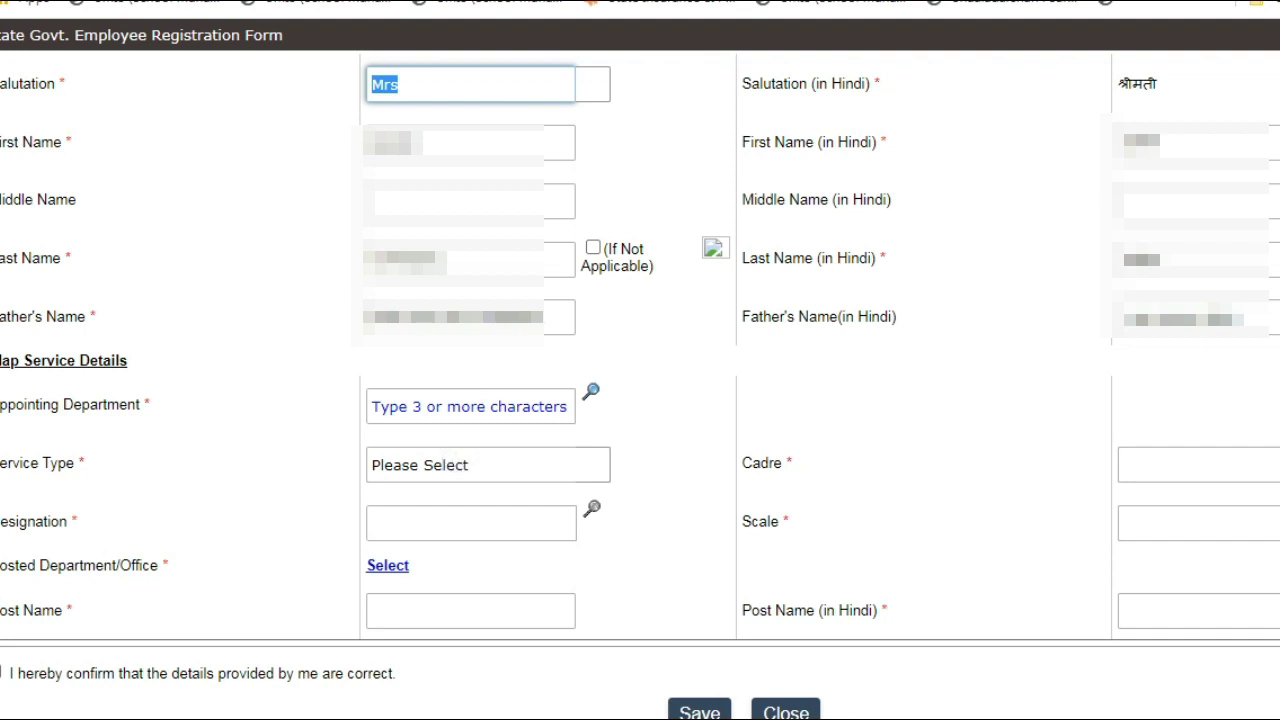
{"action": "left_click", "coordinate": [591, 391]}
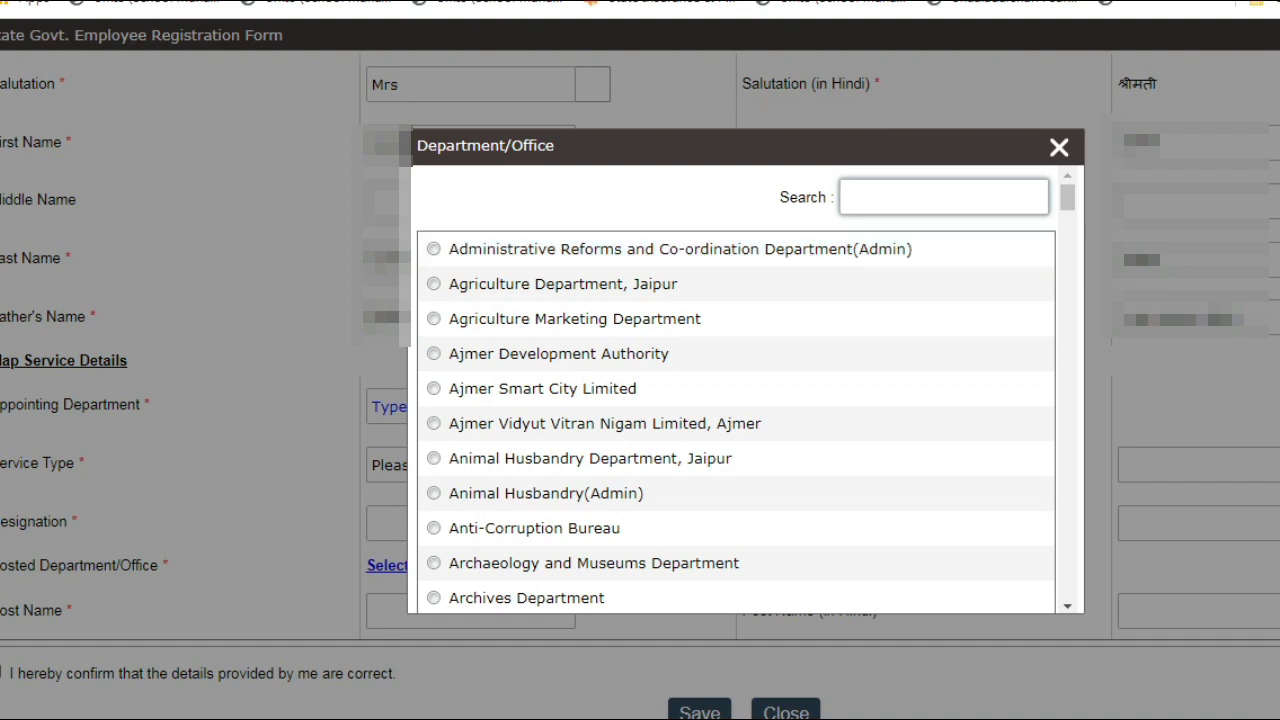
{"action": "type", "text": "edu"}
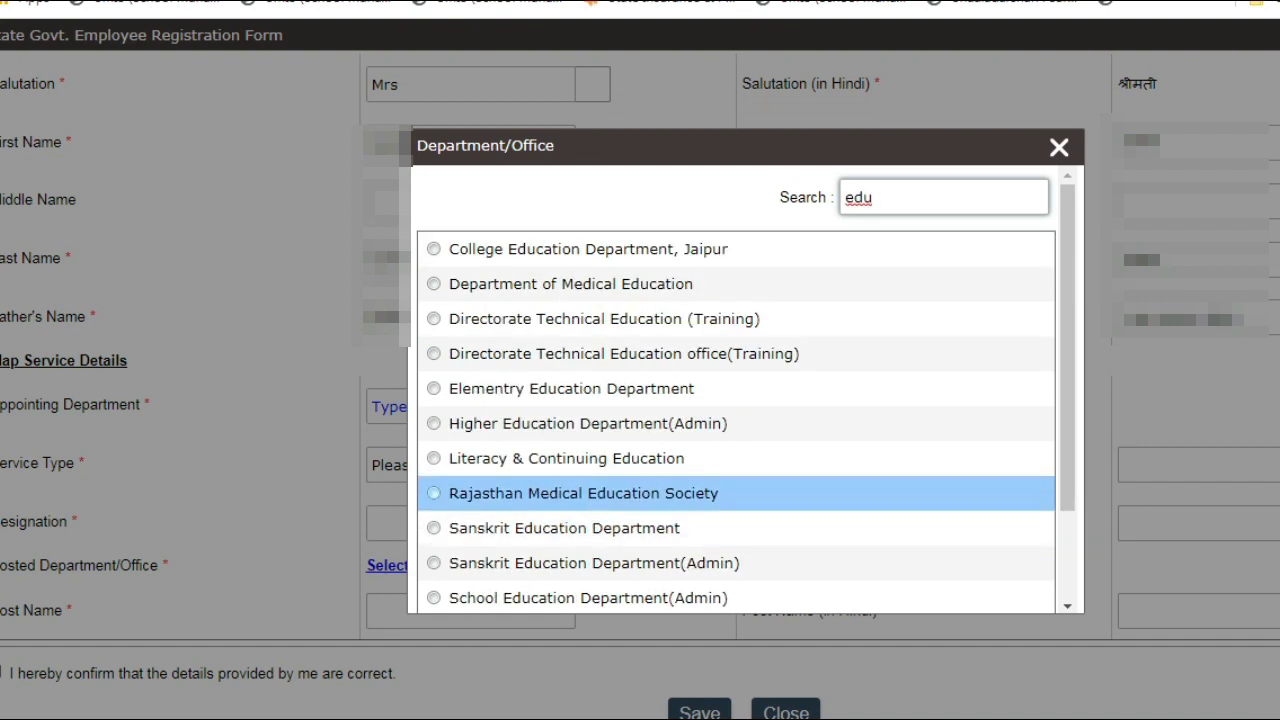
{"action": "left_click", "coordinate": [433, 388]}
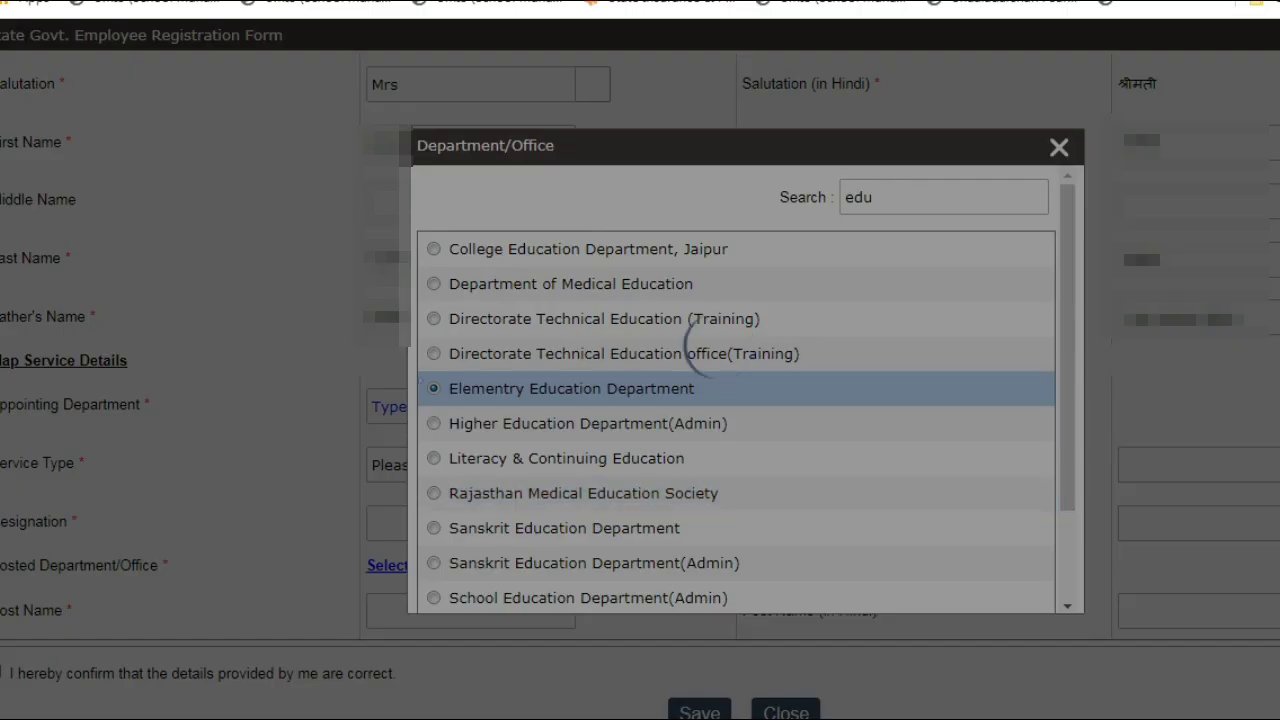
{"action": "scroll", "coordinate": [1068, 400], "scroll_direction": "down", "scroll_amount": 2}
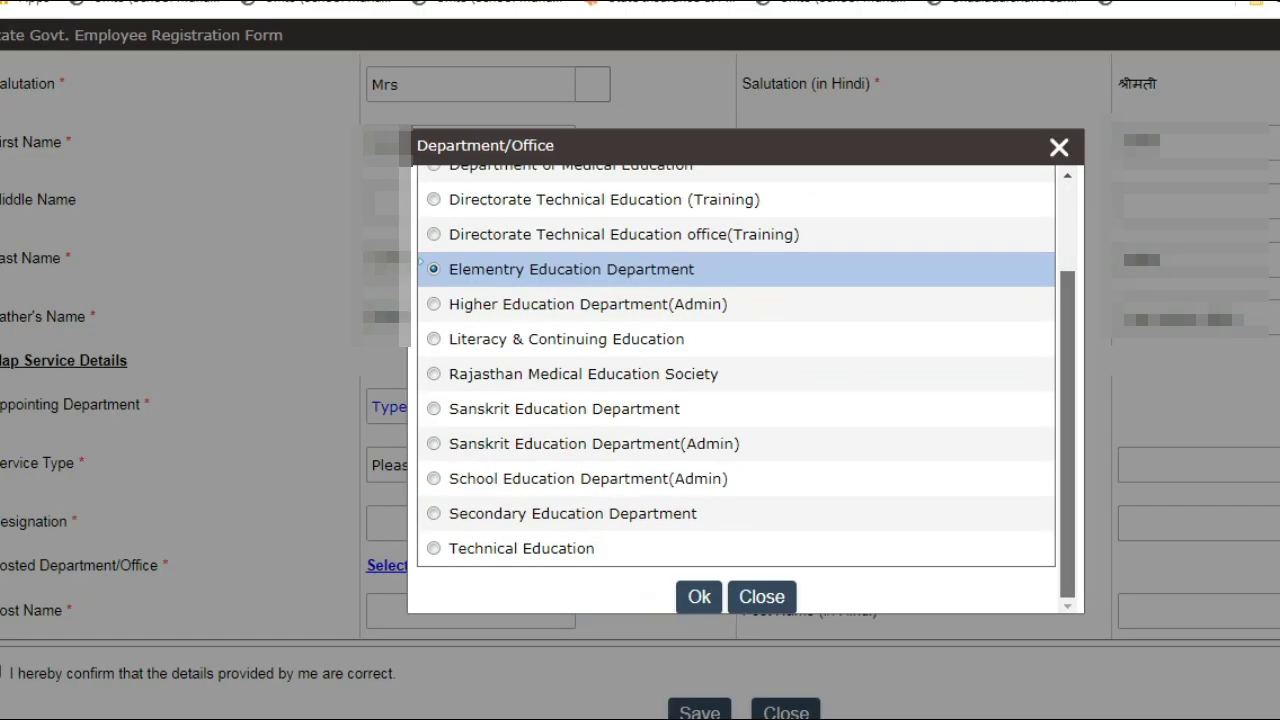
{"action": "left_click", "coordinate": [699, 597]}
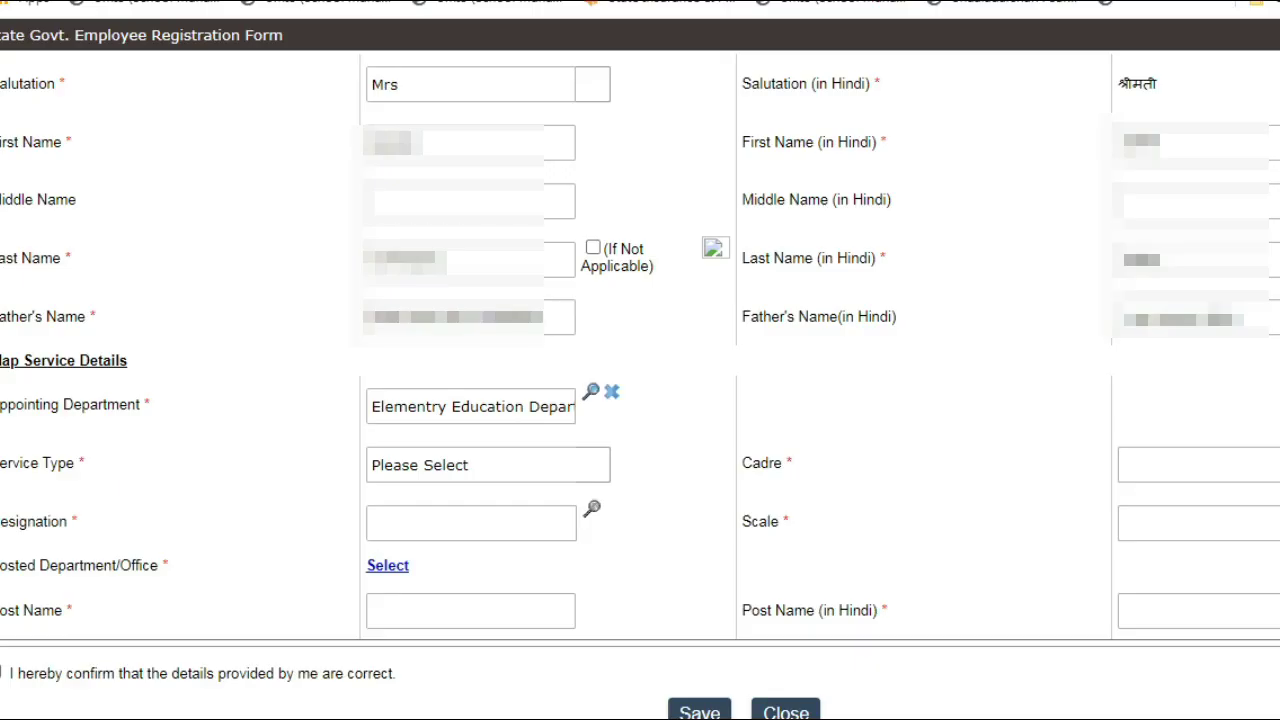
Step: Set the Service Type to Subordinate Services and choose the Rajasthan Elementary option as the Cadre
{"action": "left_click", "coordinate": [488, 465]}
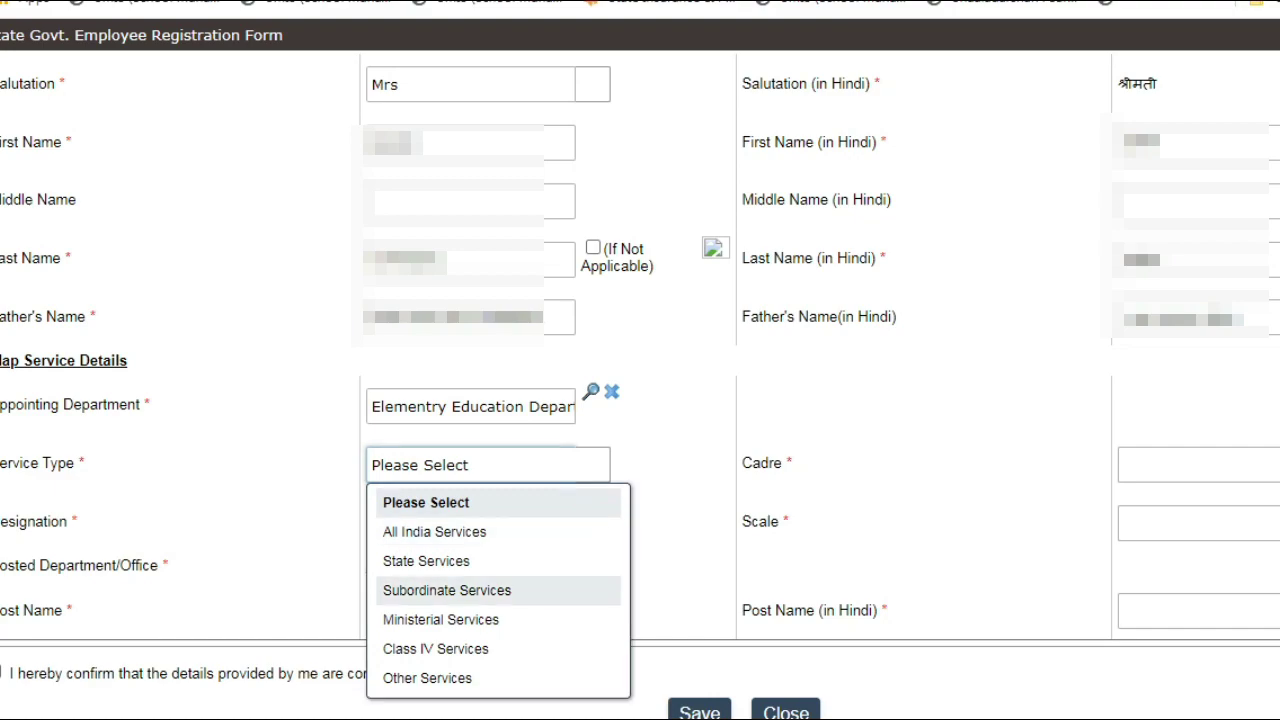
{"action": "left_click", "coordinate": [447, 590]}
{"action": "left_click", "coordinate": [1200, 465]}
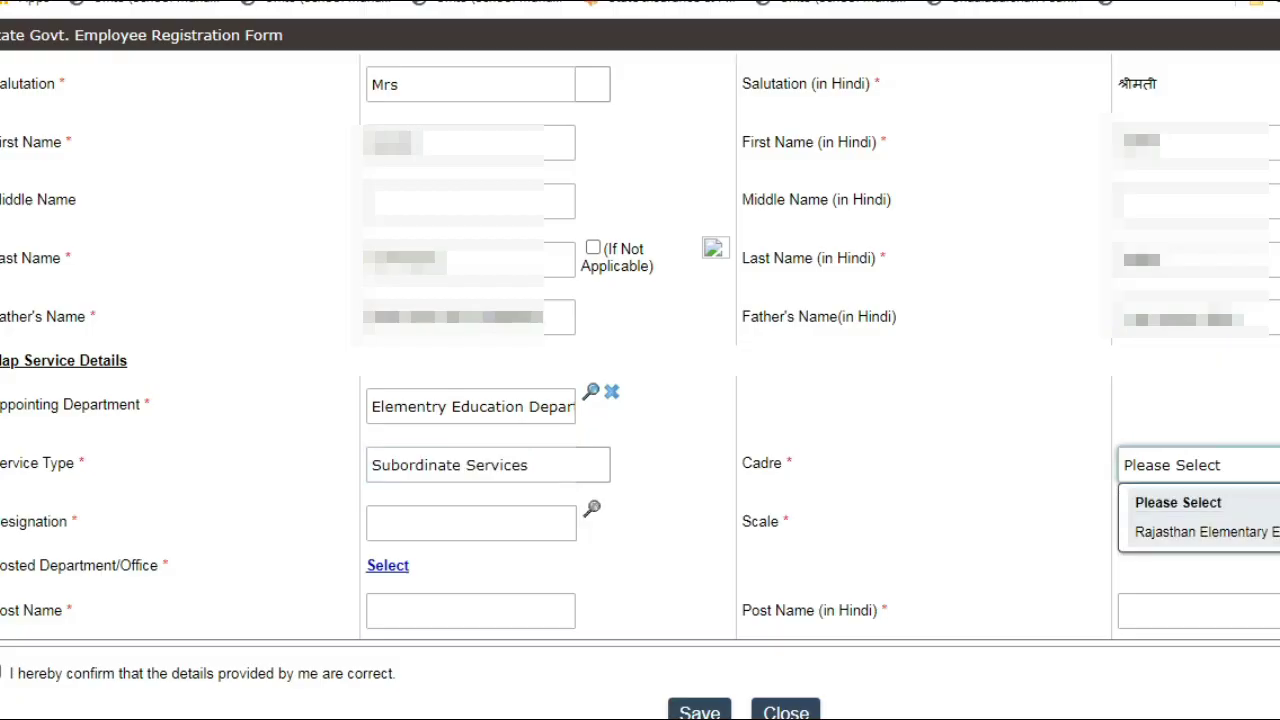
{"action": "left_click", "coordinate": [1206, 532]}
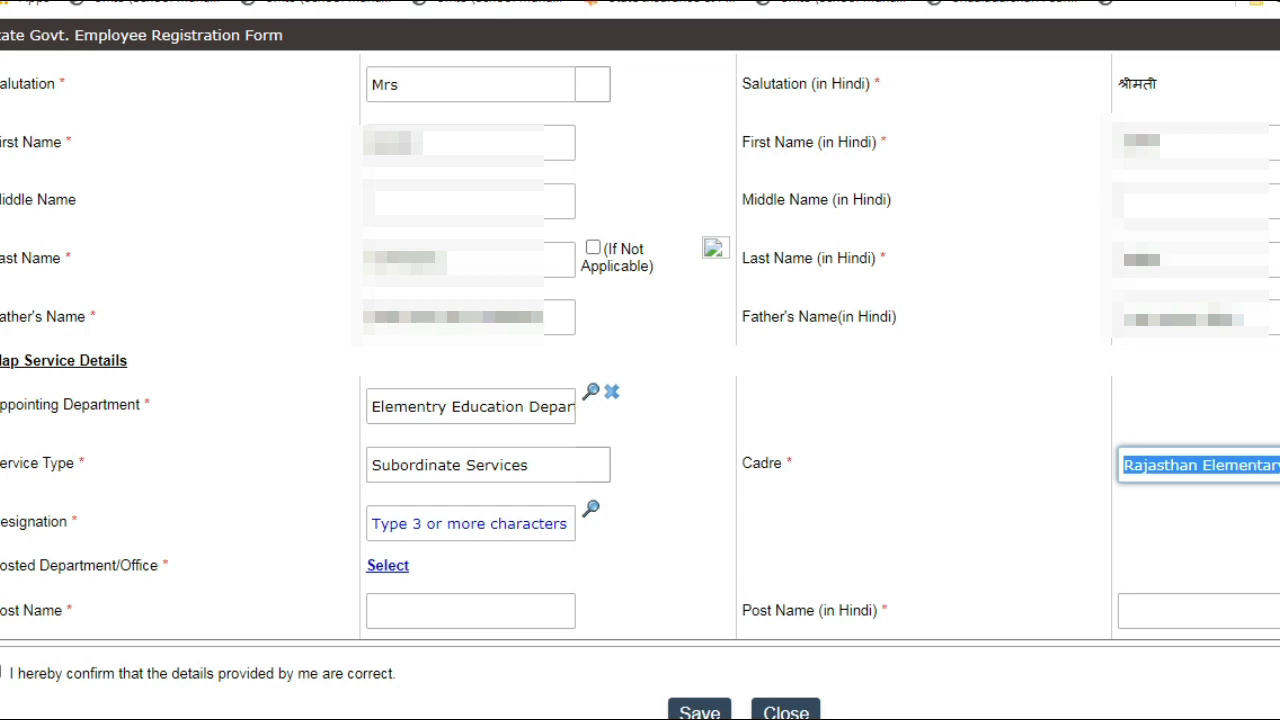
Step: Select Teacher Grade 3 as the employee's Designation from the available records
{"action": "left_click", "coordinate": [591, 509]}
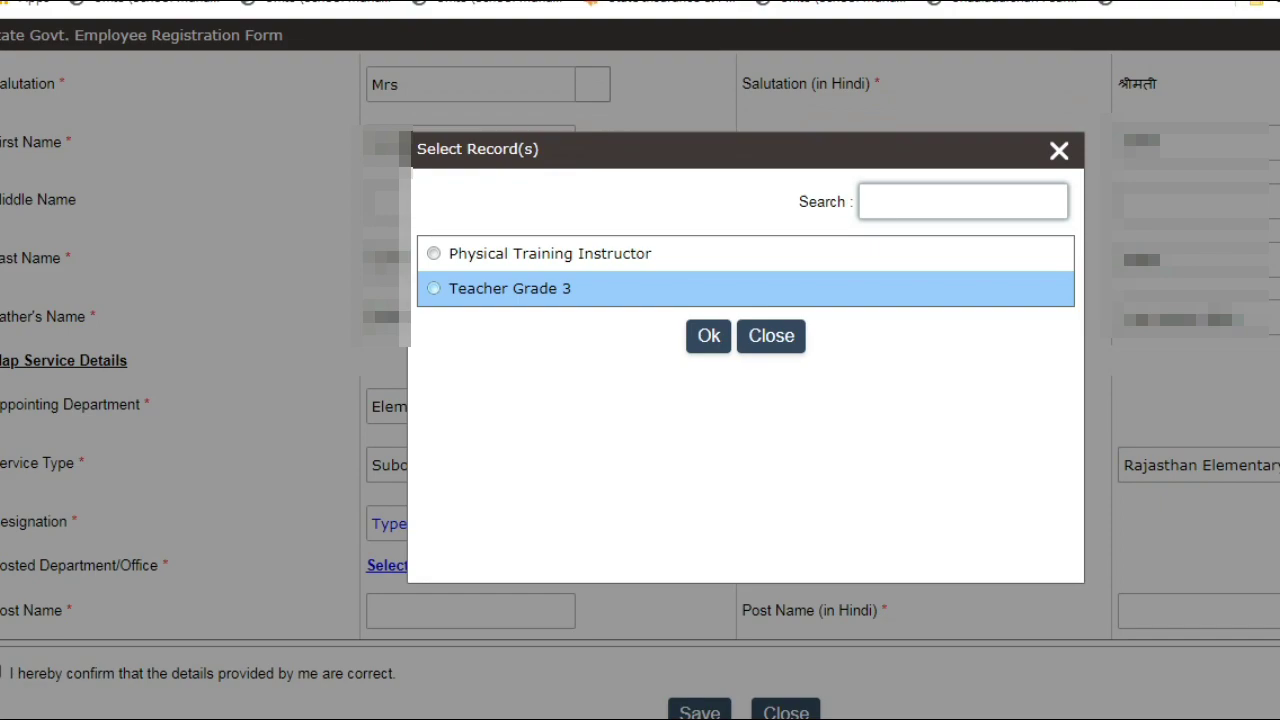
{"action": "left_click", "coordinate": [434, 288]}
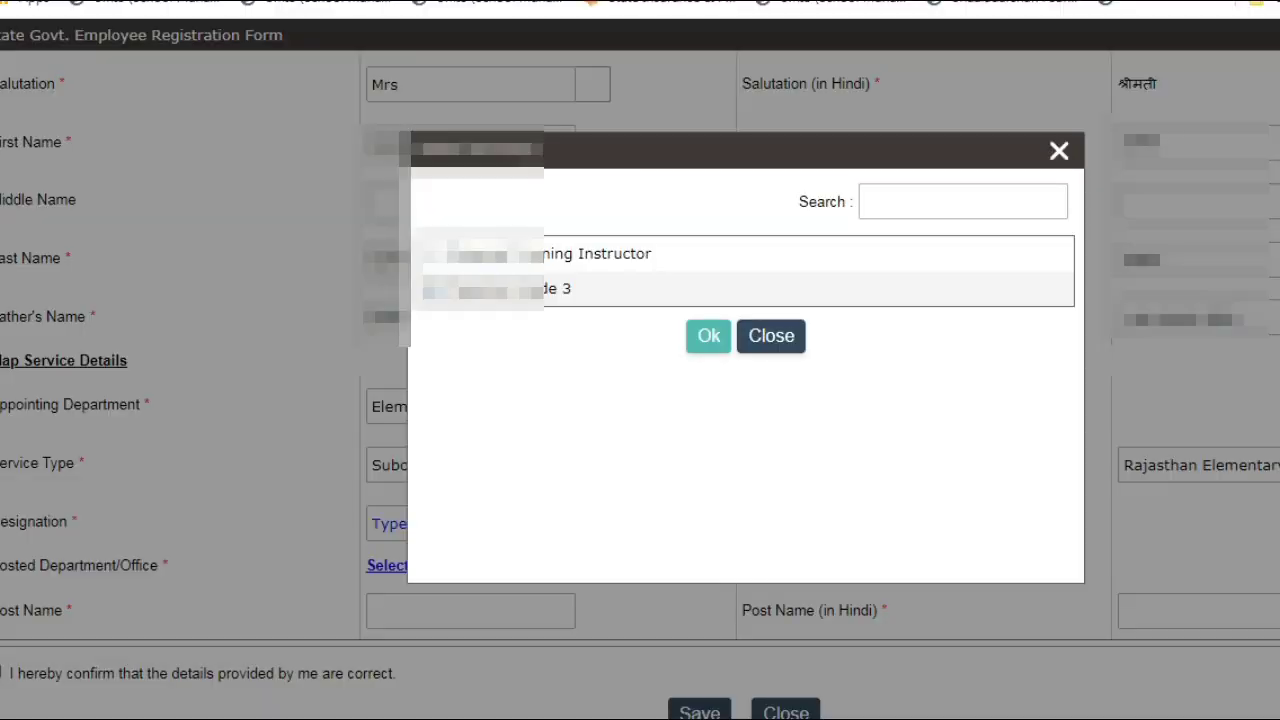
{"action": "left_click", "coordinate": [709, 336]}
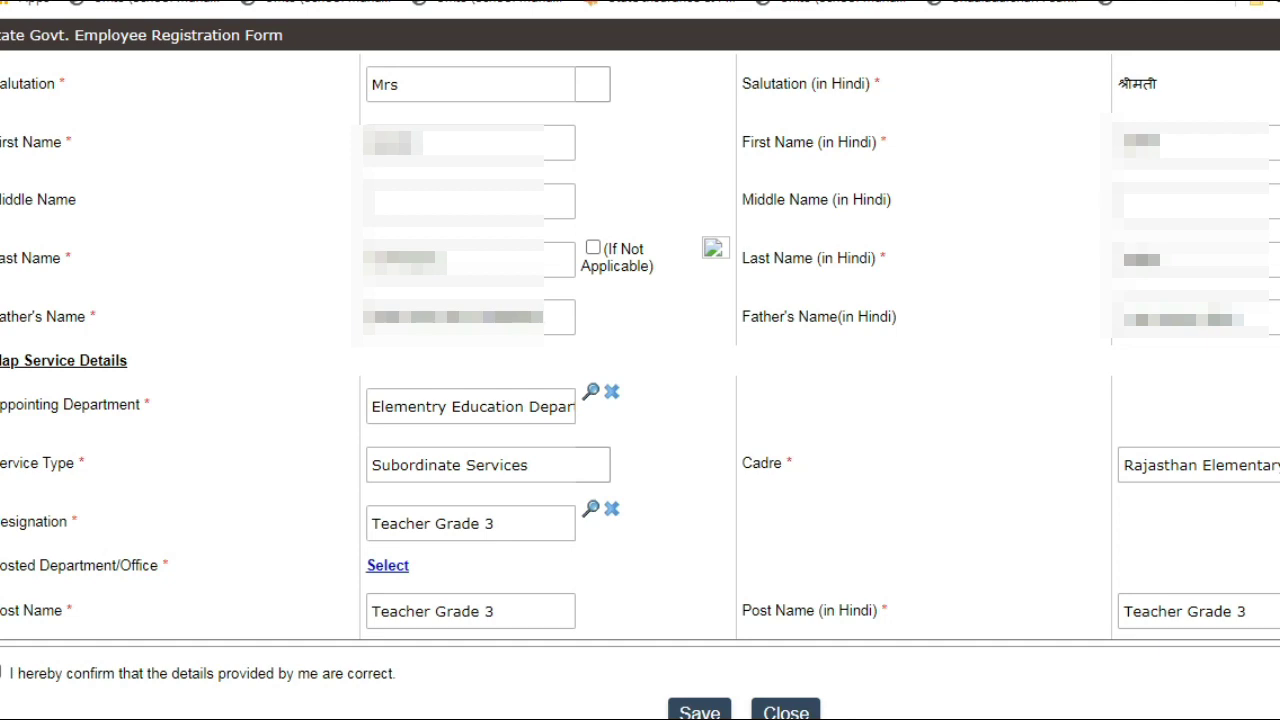
Step: Set the Posted Department/Office to Elementary Education Department(Admin) from the Admin Department office list
{"action": "left_click", "coordinate": [388, 566]}
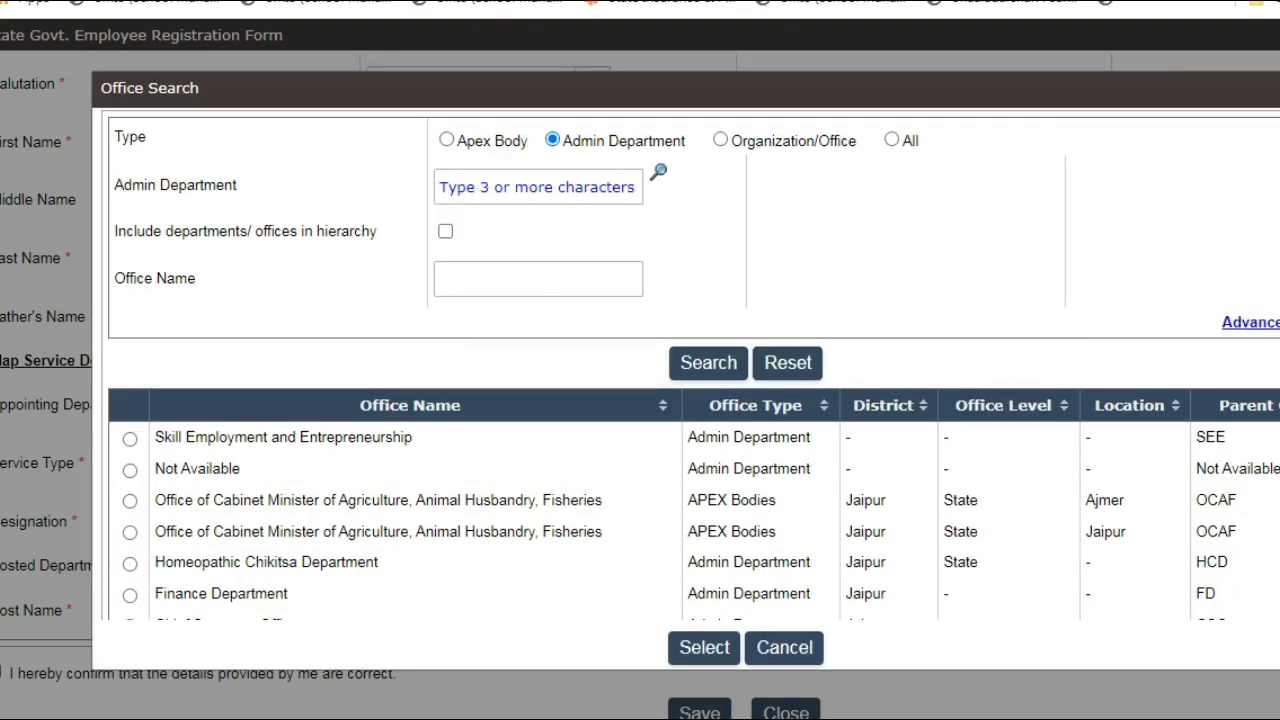
{"action": "left_click_drag", "start_coordinate": [520, 164], "coordinate": [703, 166]}
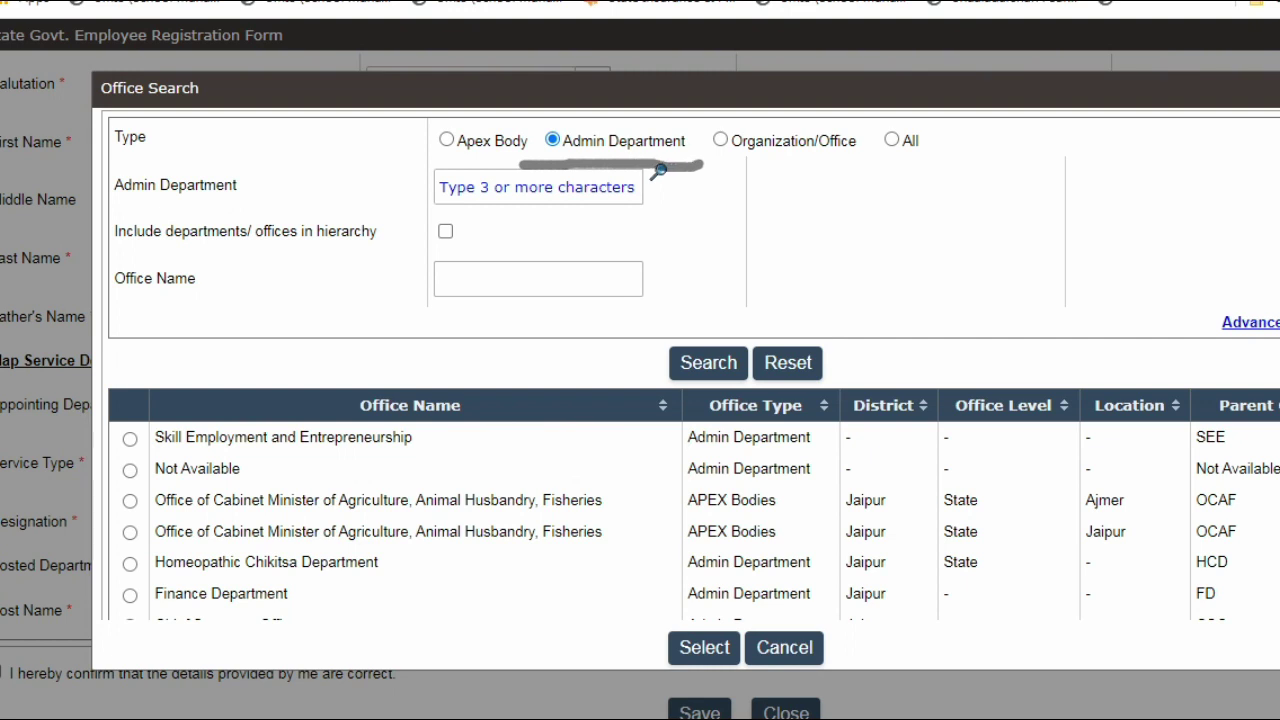
{"action": "mouse_move", "coordinate": [546, 123]}
{"action": "left_mouse_down"}
{"action": "mouse_move", "coordinate": [518, 156]}
{"action": "mouse_move", "coordinate": [554, 171]}
{"action": "left_mouse_up"}
{"action": "mouse_move", "coordinate": [690, 122]}
{"action": "left_mouse_down"}
{"action": "mouse_move", "coordinate": [708, 160]}
{"action": "mouse_move", "coordinate": [692, 173]}
{"action": "left_mouse_up"}
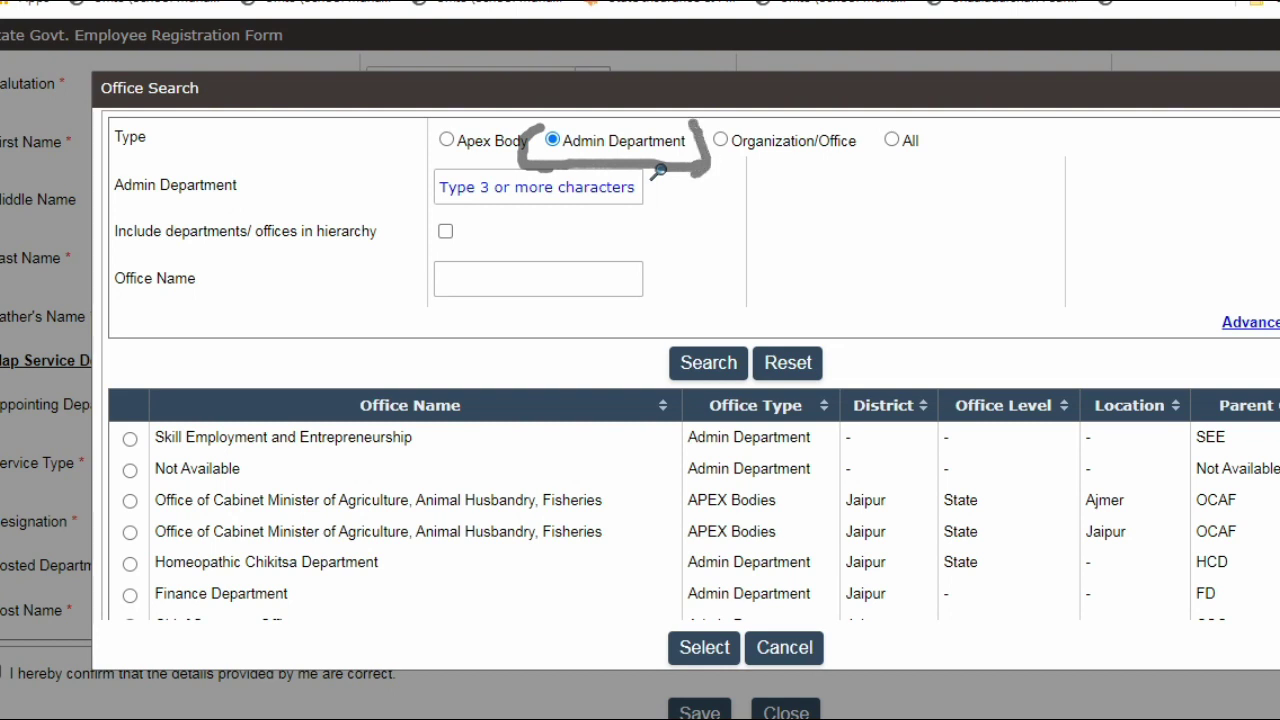
{"action": "key", "text": "Escape"}
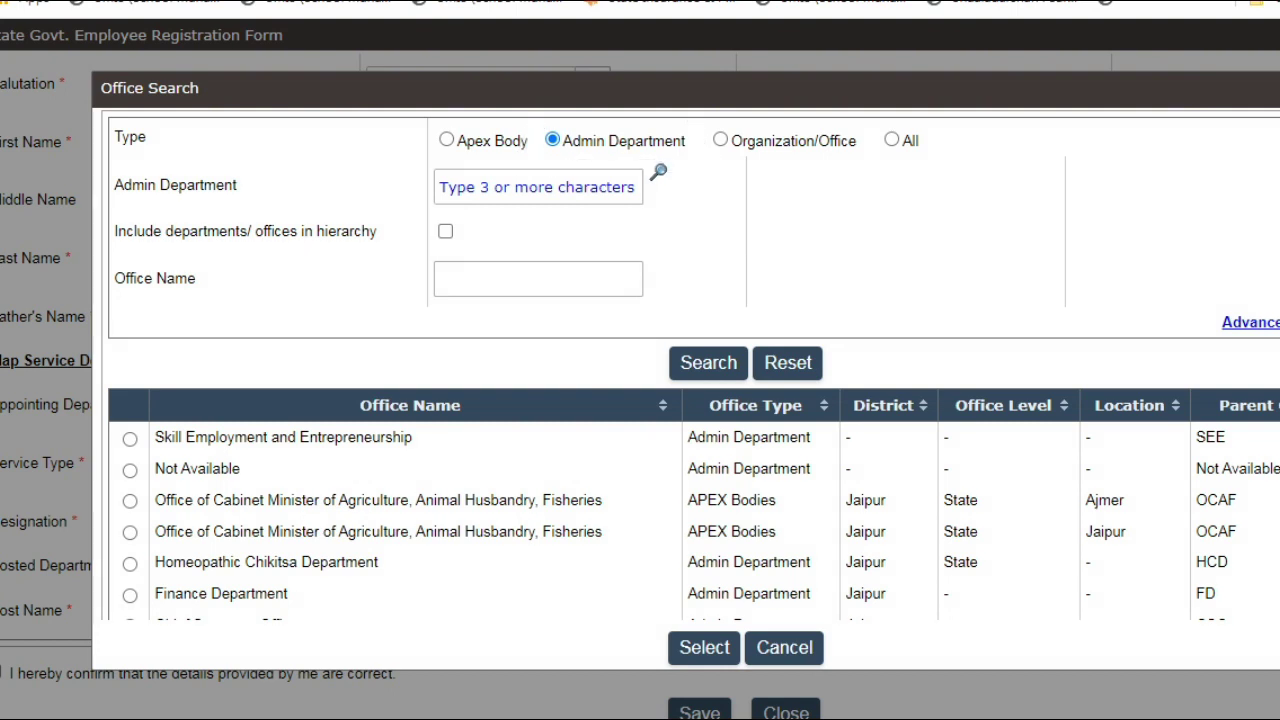
{"action": "scroll", "coordinate": [640, 520], "scroll_direction": "down", "scroll_amount": 3}
{"action": "scroll", "coordinate": [640, 520], "scroll_direction": "up", "scroll_amount": 1}
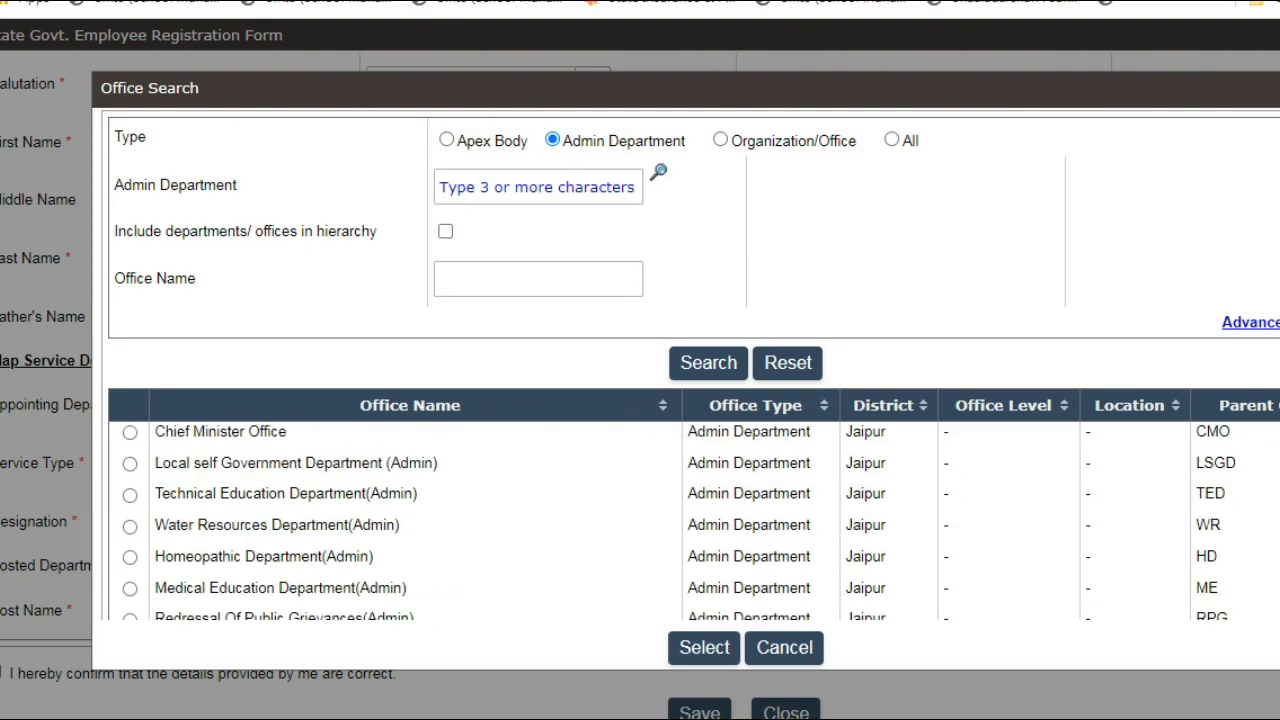
{"action": "scroll", "coordinate": [640, 520], "scroll_direction": "down", "scroll_amount": 2}
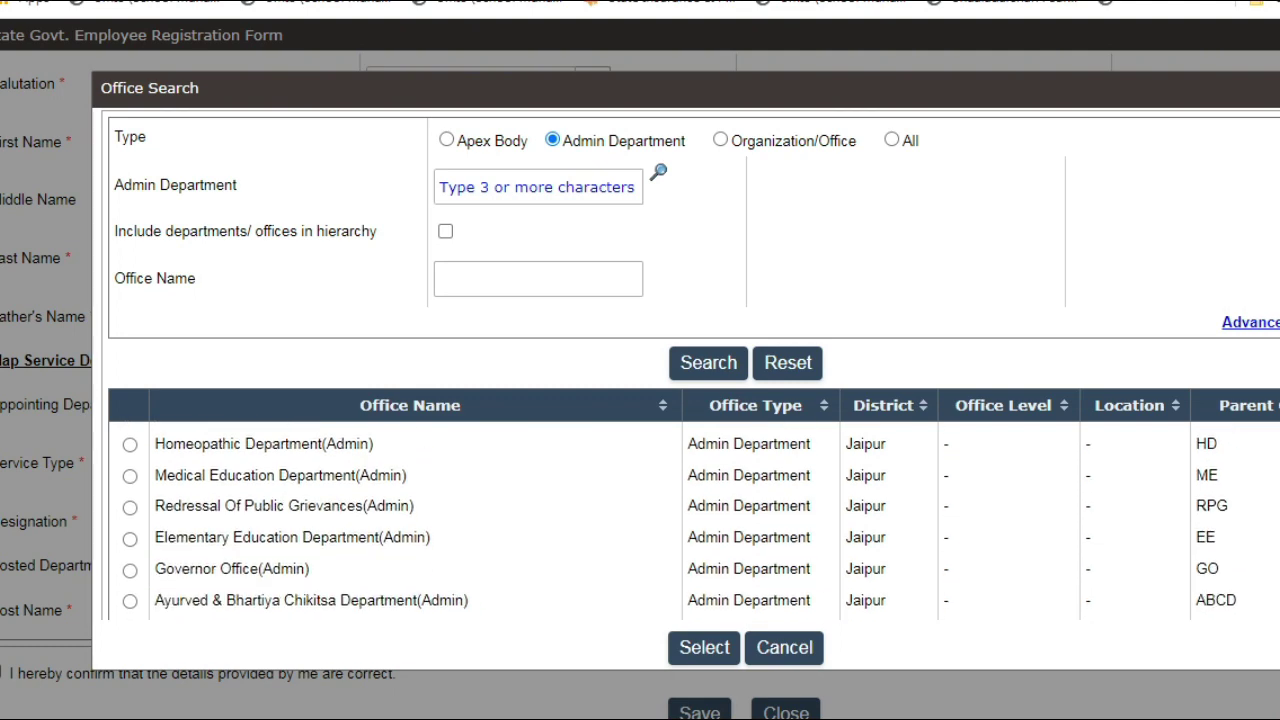
{"action": "left_click", "coordinate": [130, 540]}
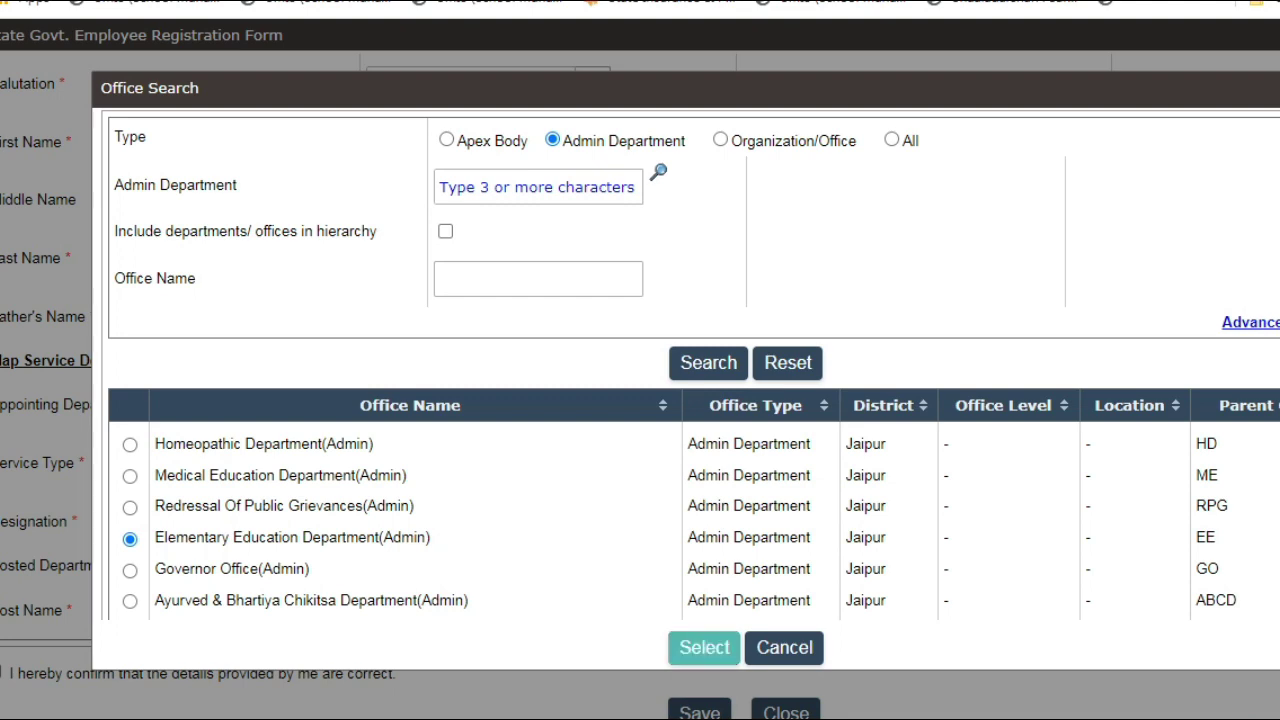
{"action": "left_click", "coordinate": [704, 647]}
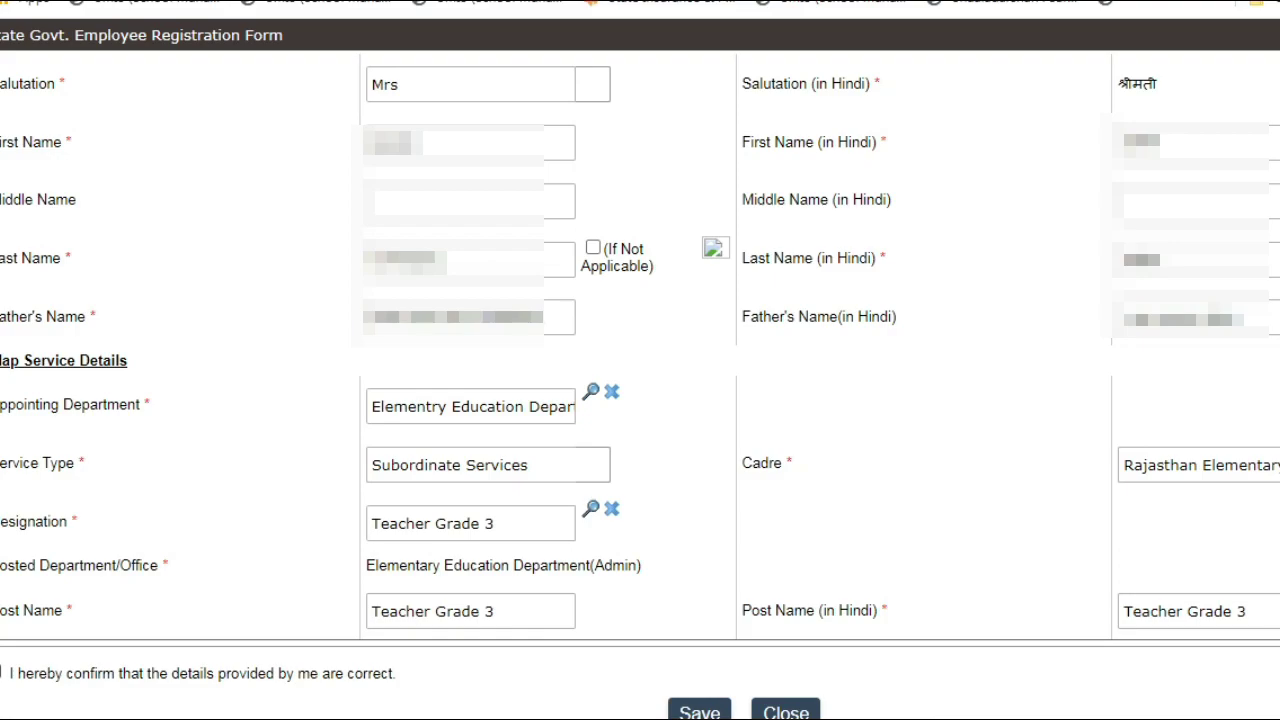
Step: Declare the provided details correct and try to save the employee registration form
{"action": "left_click", "coordinate": [1, 673]}
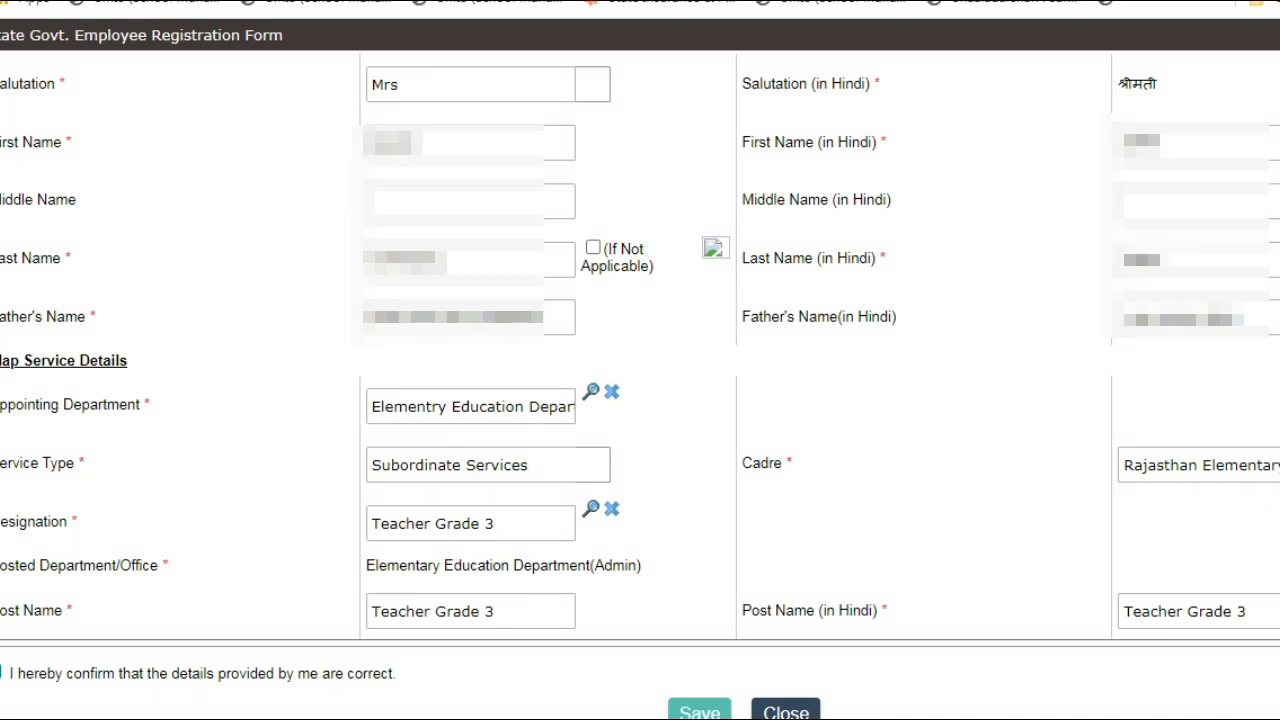
{"action": "left_click", "coordinate": [699, 711]}
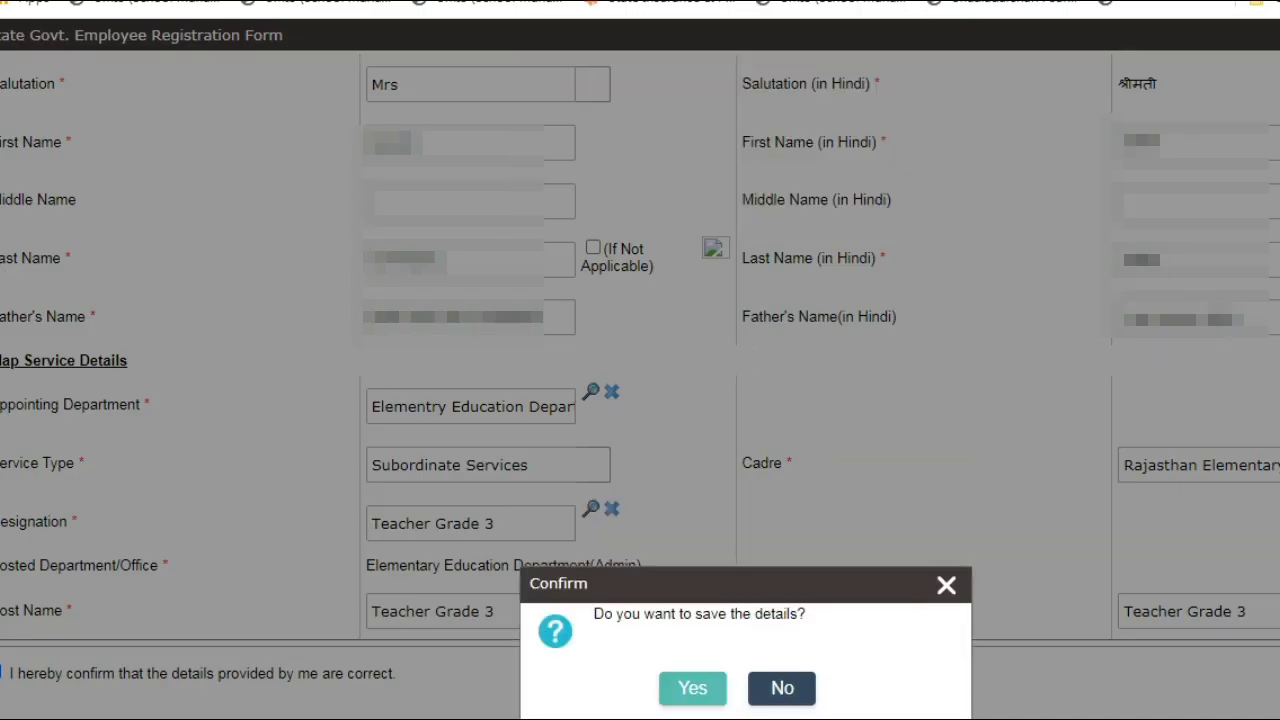
{"action": "left_click", "coordinate": [692, 688]}
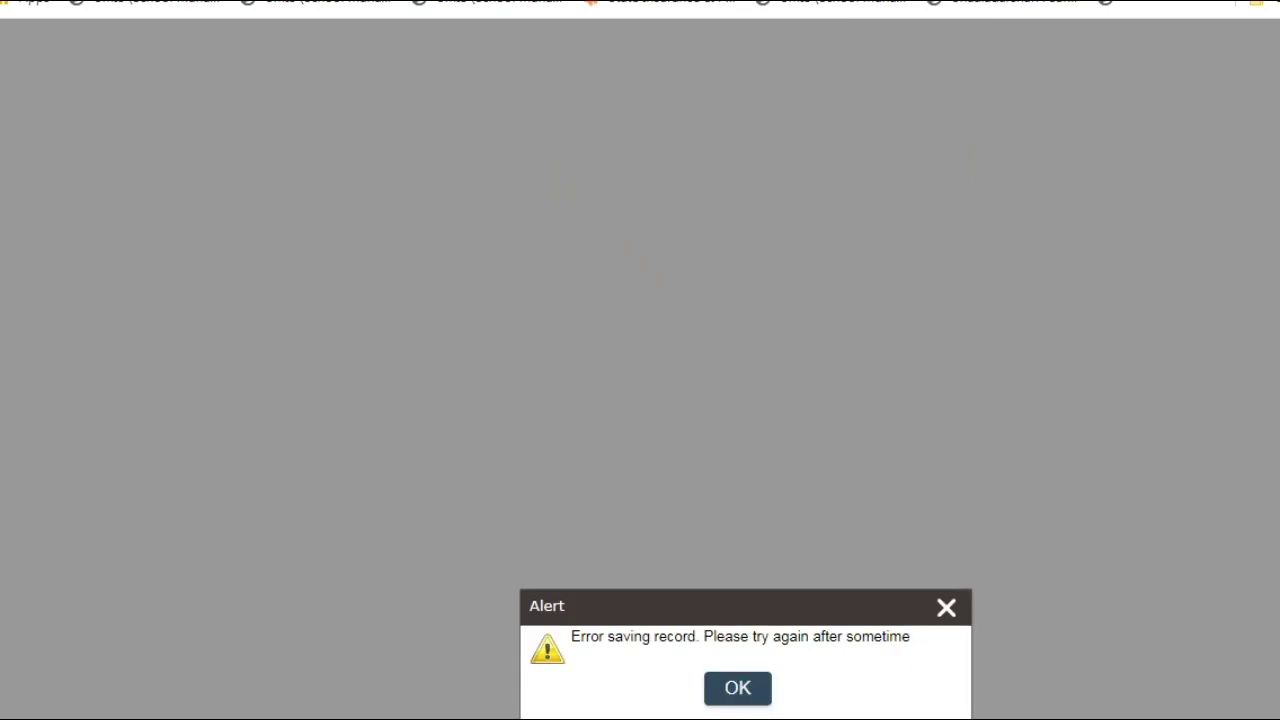
{"action": "left_click", "coordinate": [738, 688]}
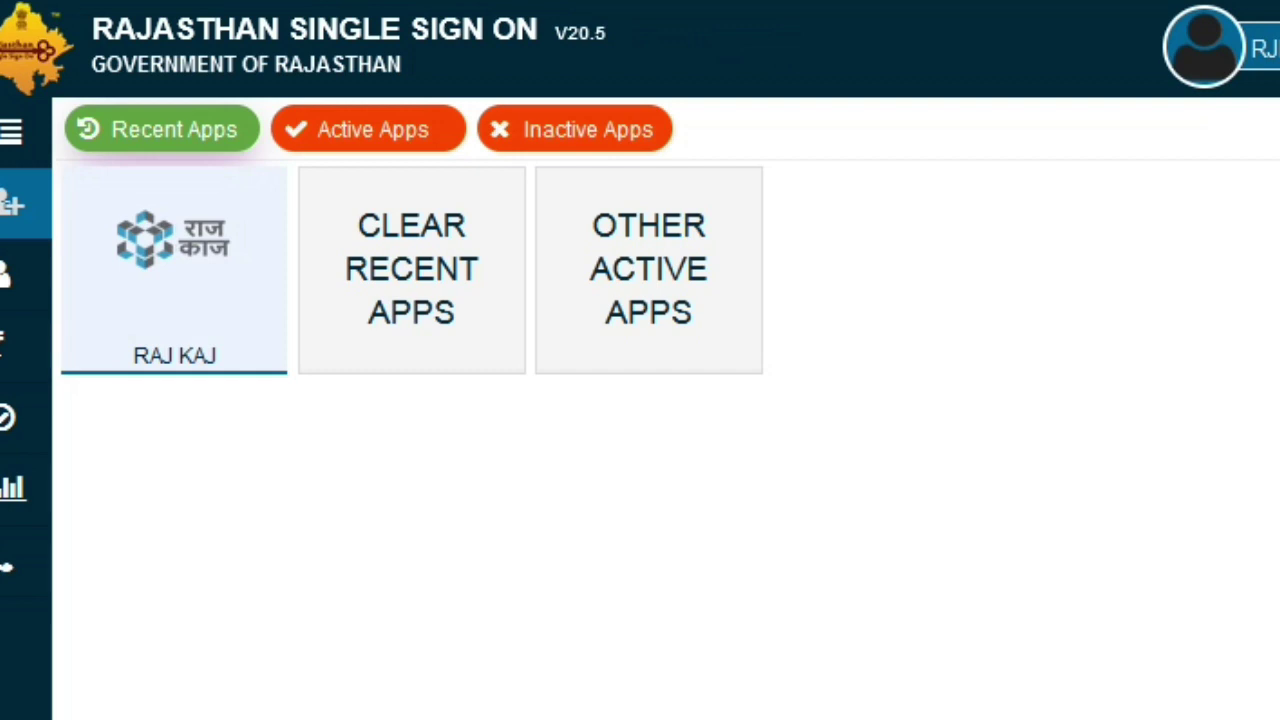
Step: Switch to Raj Kaj from Rajasthan Single Sign On and open the employee's own unsubmitted IPR
{"action": "left_click", "coordinate": [174, 270]}
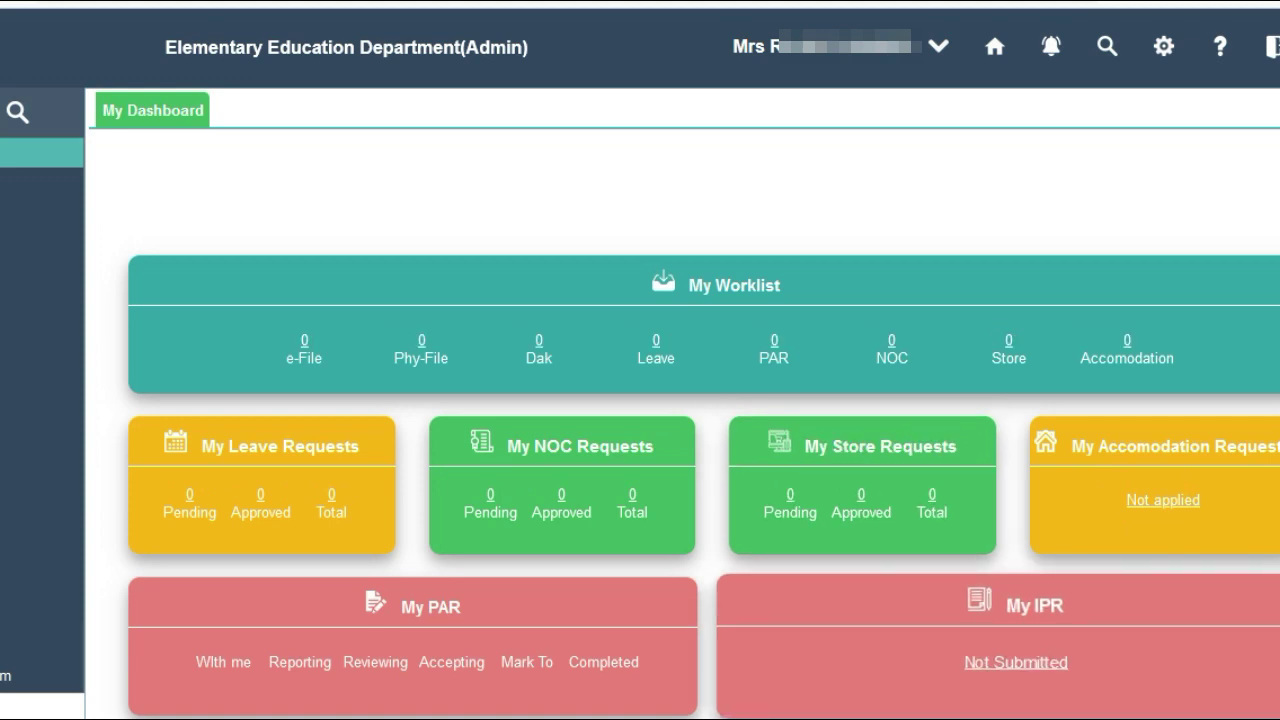
{"action": "left_click", "coordinate": [1016, 663]}
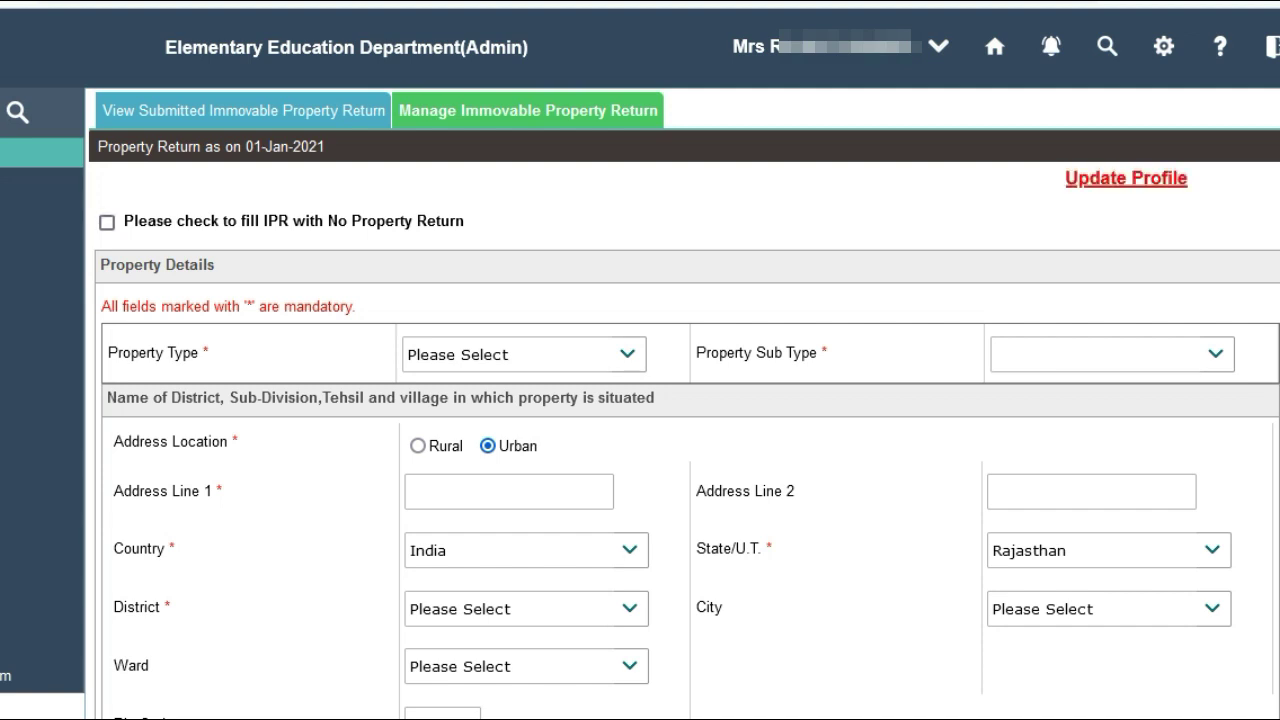
Step: Try filling the IPR with No Property Return and the remark "nil", and withdraw that choice
{"action": "left_click", "coordinate": [107, 222]}
{"action": "left_click", "coordinate": [550, 273]}
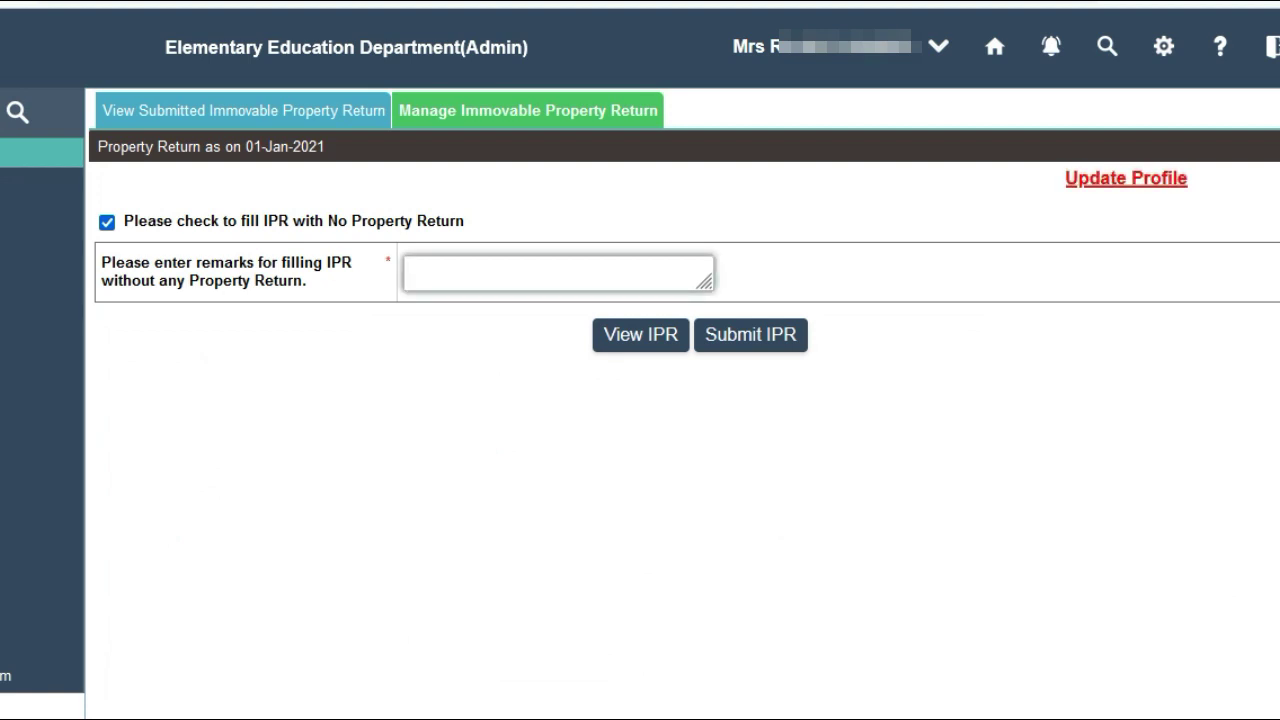
{"action": "type", "text": "nil"}
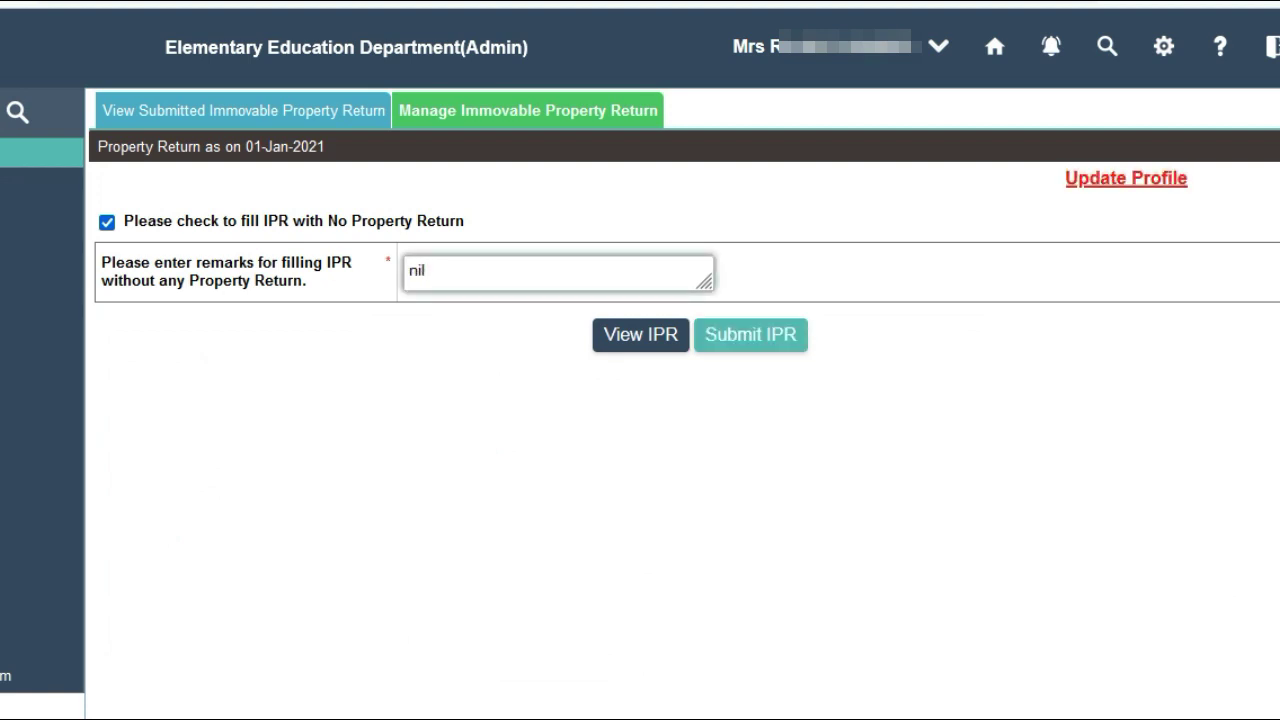
{"action": "key", "text": "ctrl+a"}
{"action": "key", "text": "BackSpace"}
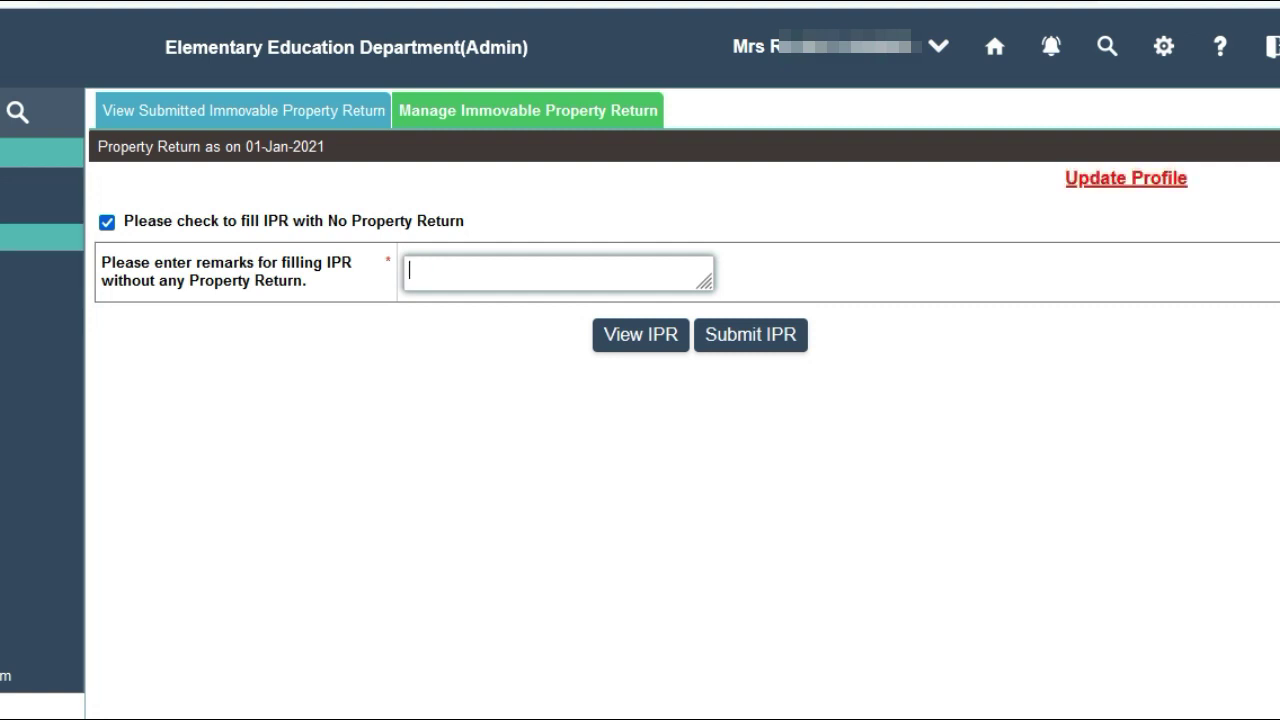
{"action": "left_click", "coordinate": [107, 222]}
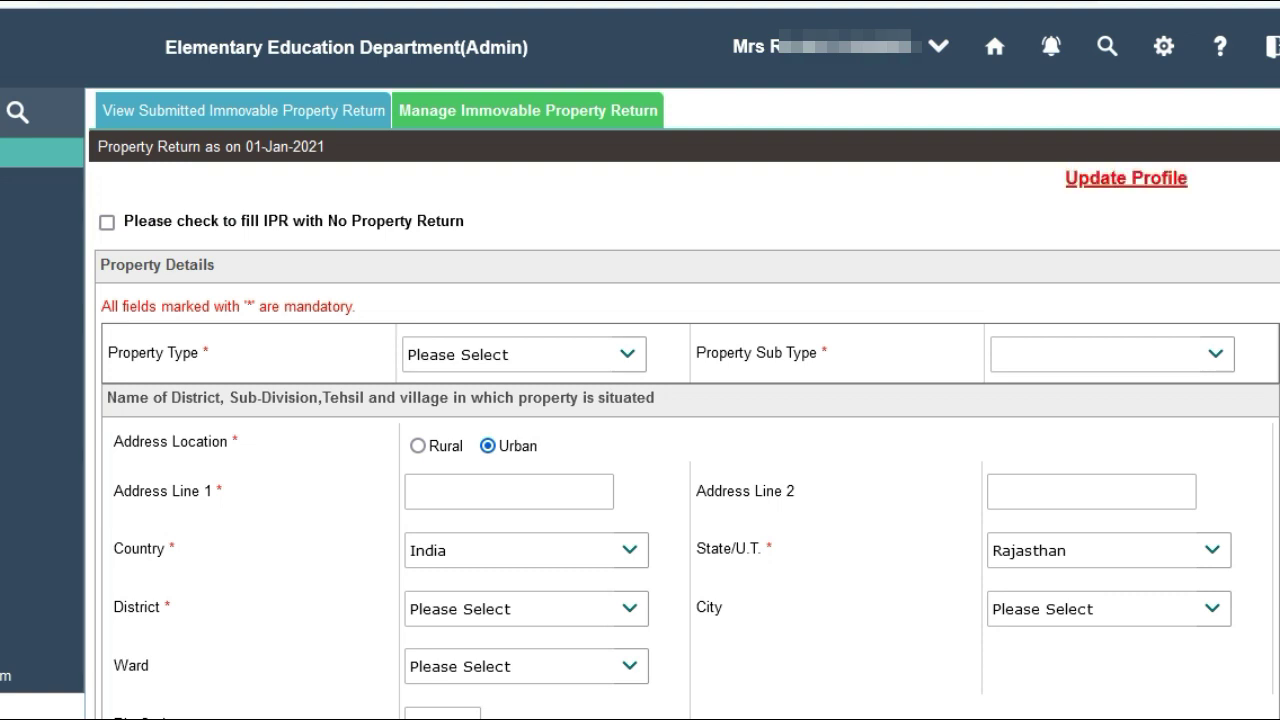
Step: Set the Property Type to Residential and review its Property Sub Type options
{"action": "left_click", "coordinate": [524, 354]}
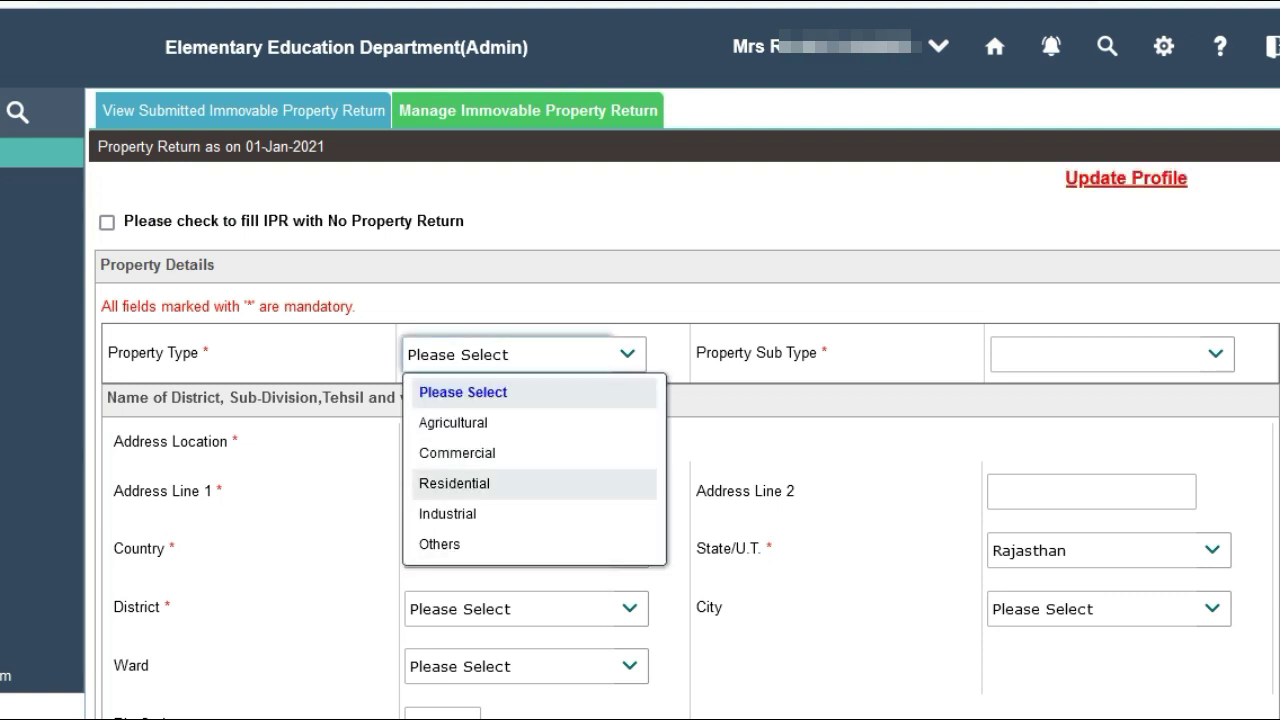
{"action": "left_click", "coordinate": [454, 483]}
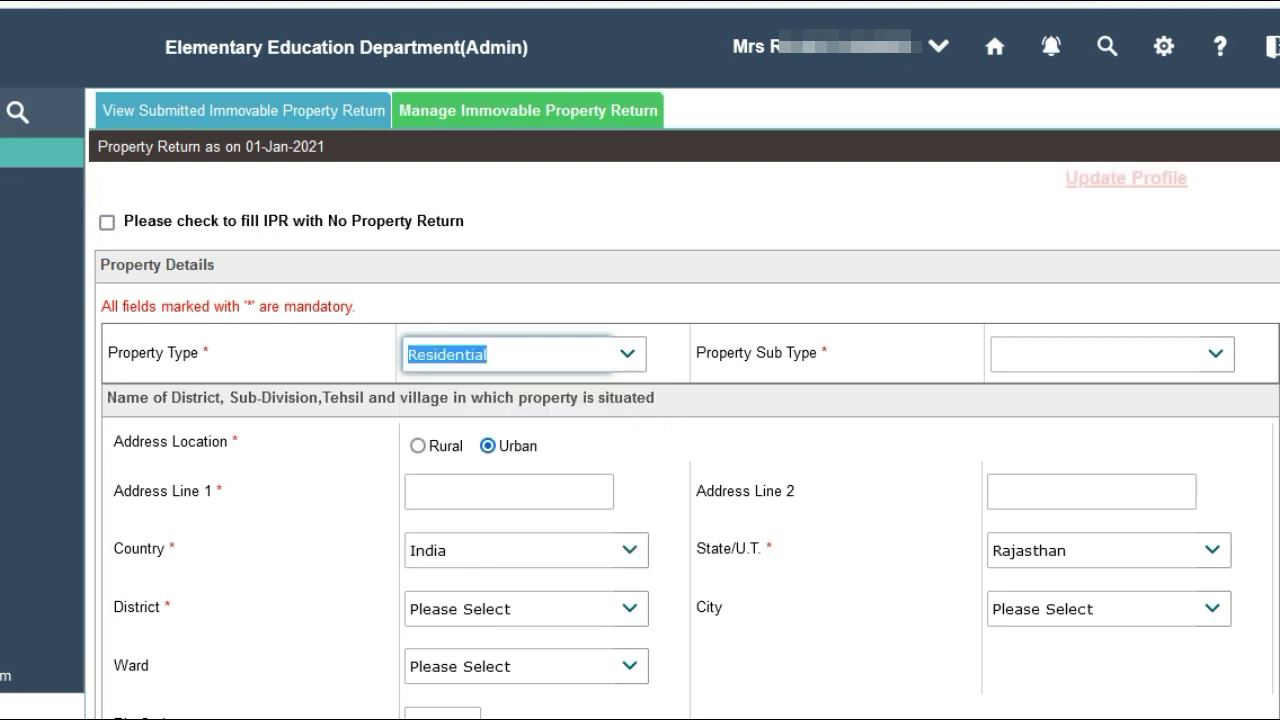
{"action": "left_click", "coordinate": [1112, 354]}
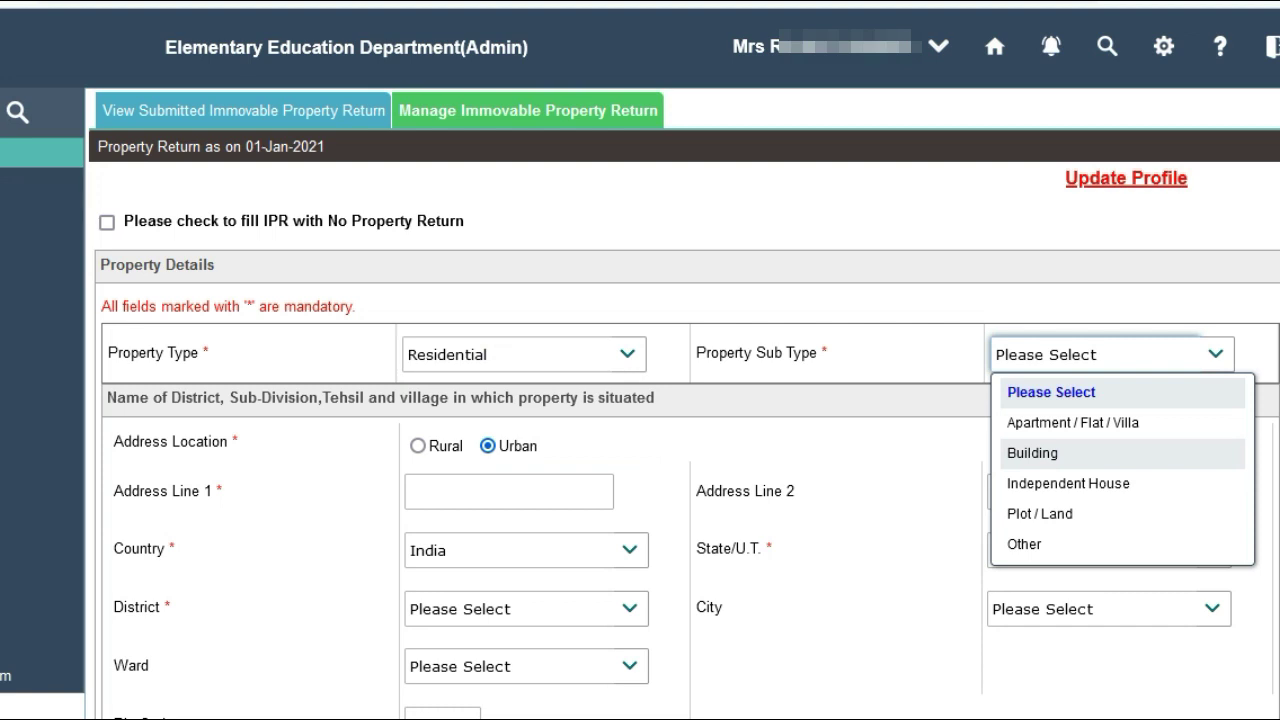
{"action": "left_click", "coordinate": [524, 354]}
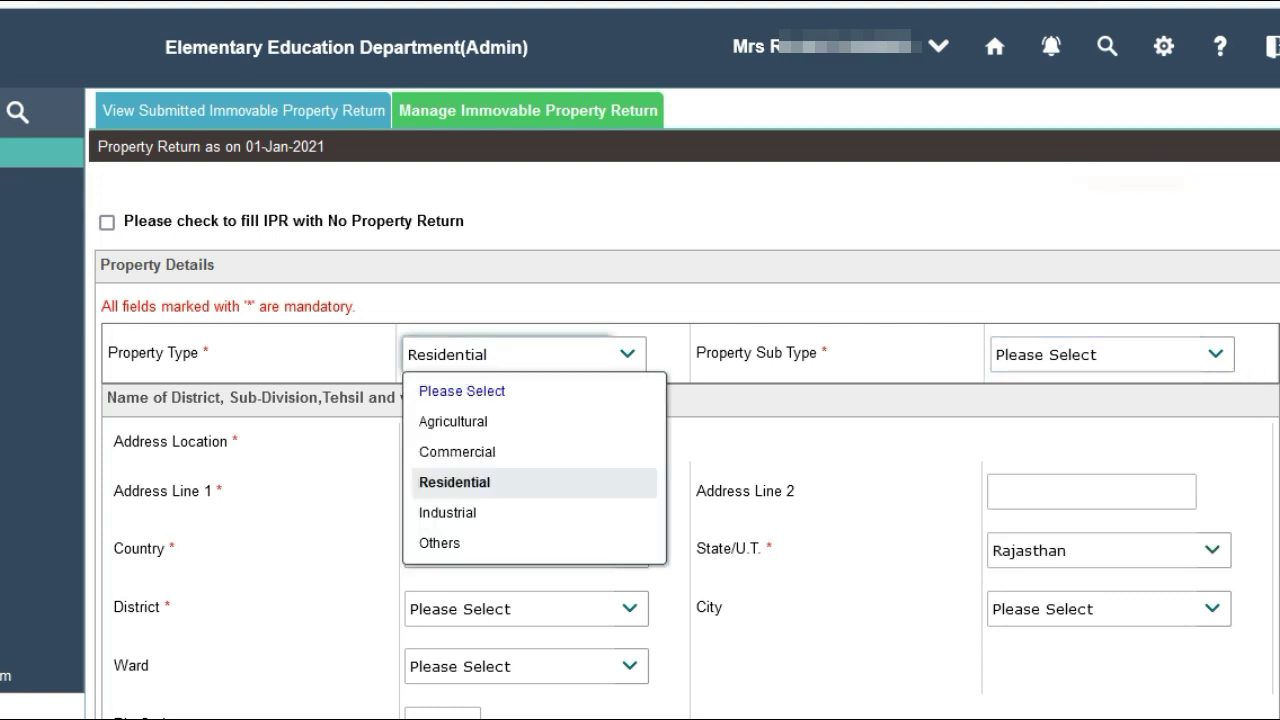
{"action": "left_click", "coordinate": [1112, 354]}
{"action": "left_click", "coordinate": [1112, 354]}
Step: Change the Property Type to Agricultural and review the sub types offered for it
{"action": "left_click", "coordinate": [520, 354]}
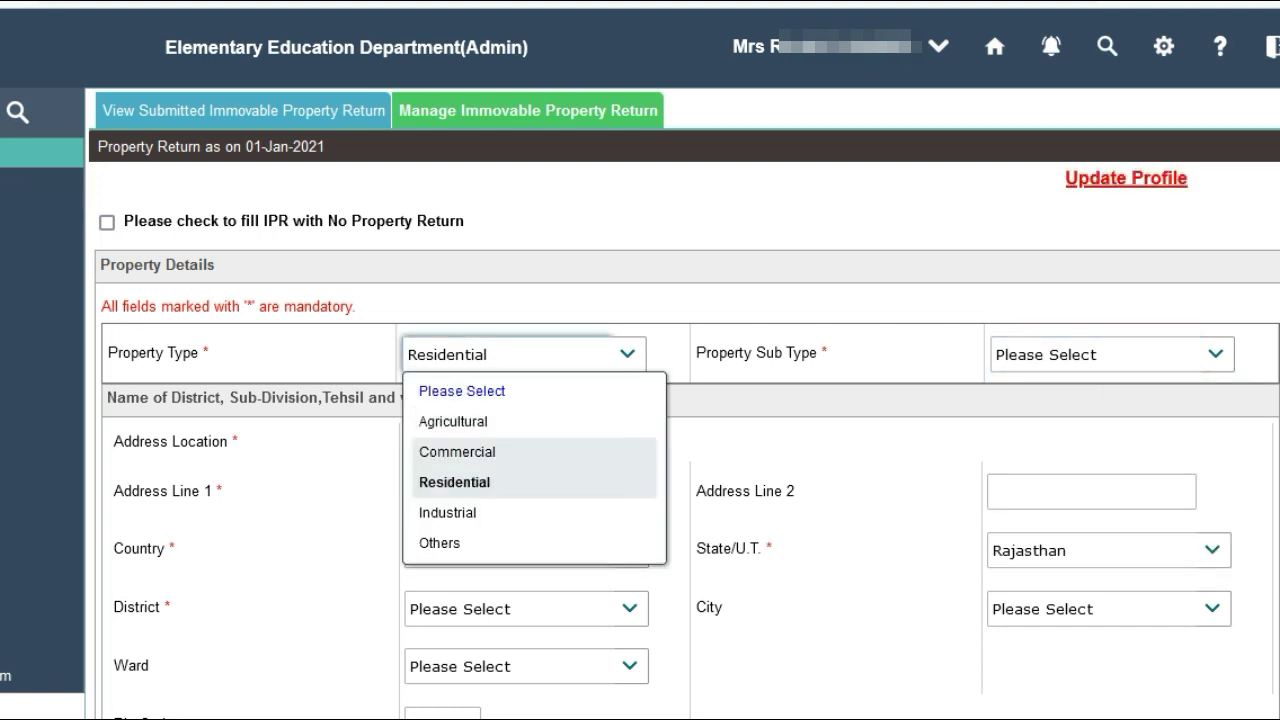
{"action": "left_click", "coordinate": [453, 421]}
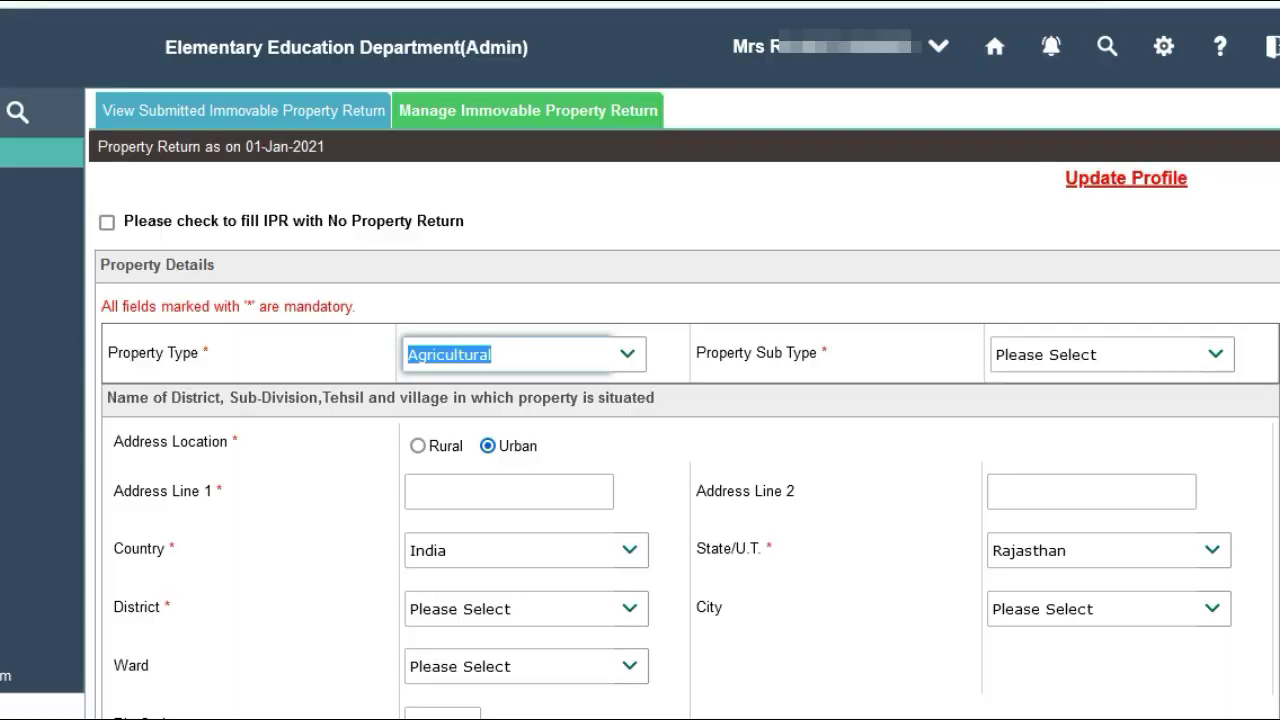
{"action": "left_click", "coordinate": [1112, 354]}
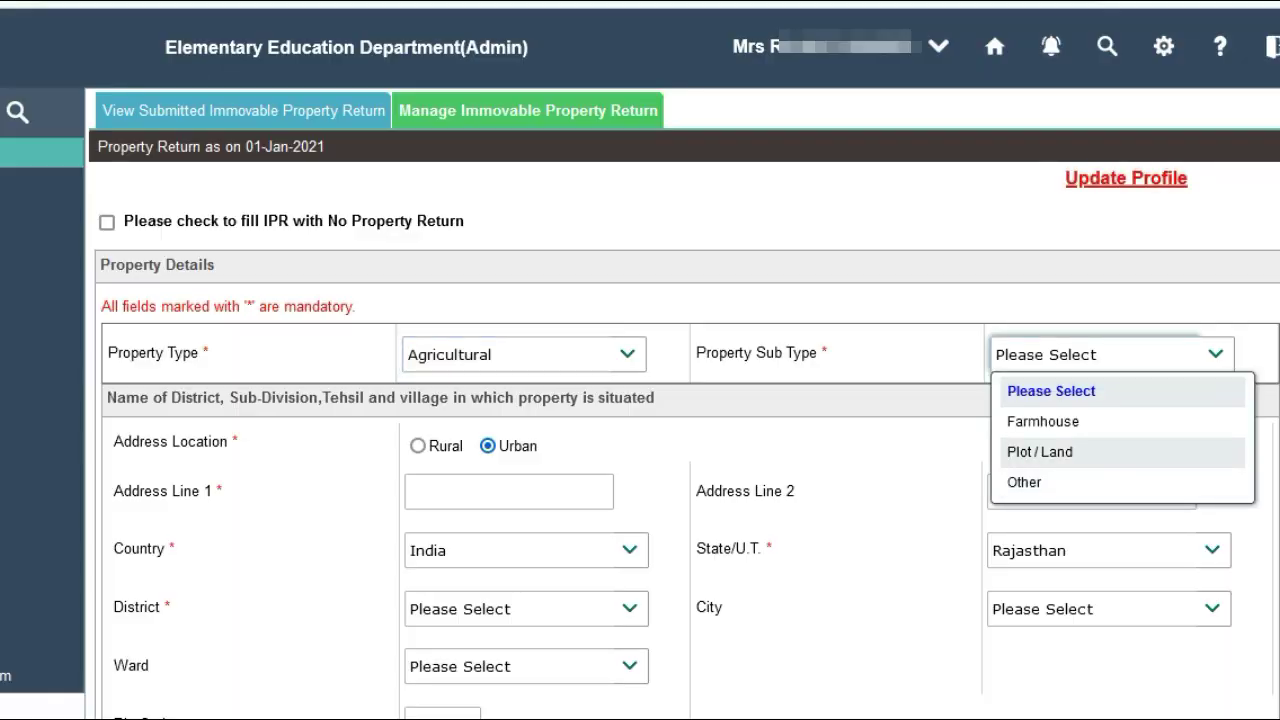
{"action": "left_click", "coordinate": [850, 440]}
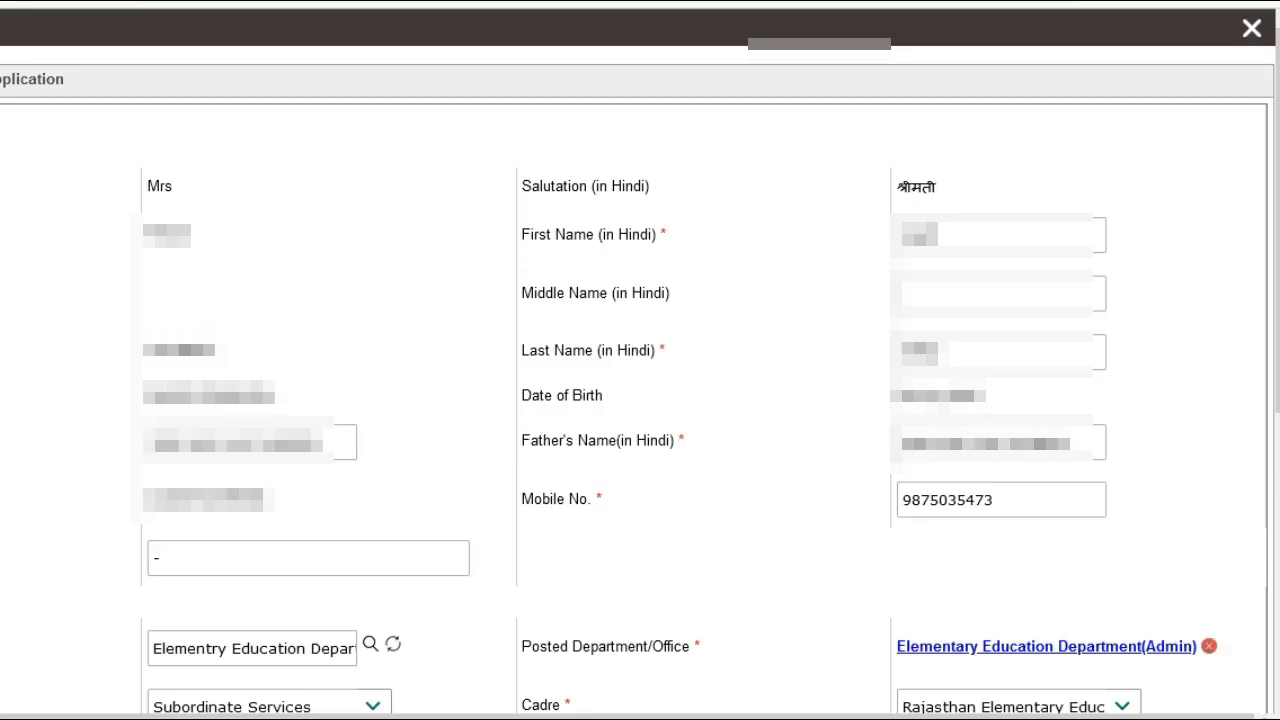
Step: Set the Basic Pay to 41500 in the profile, enter the verification code from the image, and try to save
{"action": "scroll", "coordinate": [640, 360], "scroll_direction": "down", "scroll_amount": 5}
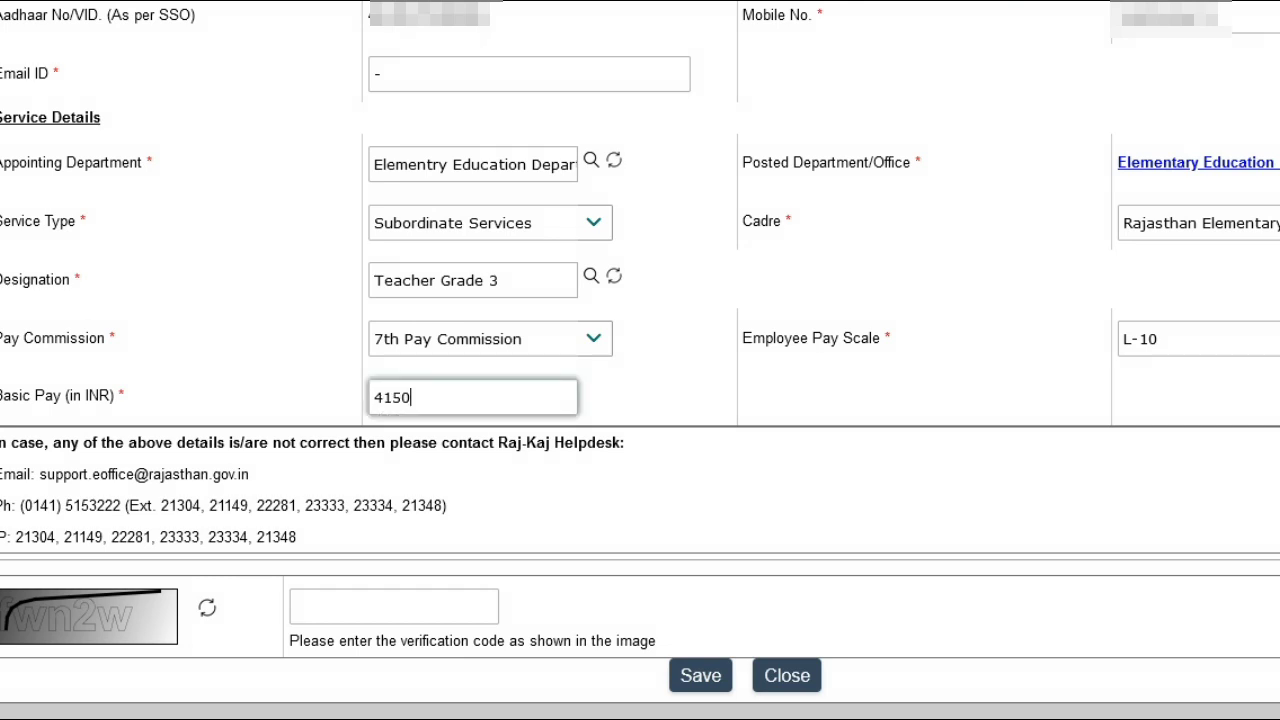
{"action": "type", "text": "0"}
{"action": "left_click", "coordinate": [394, 607]}
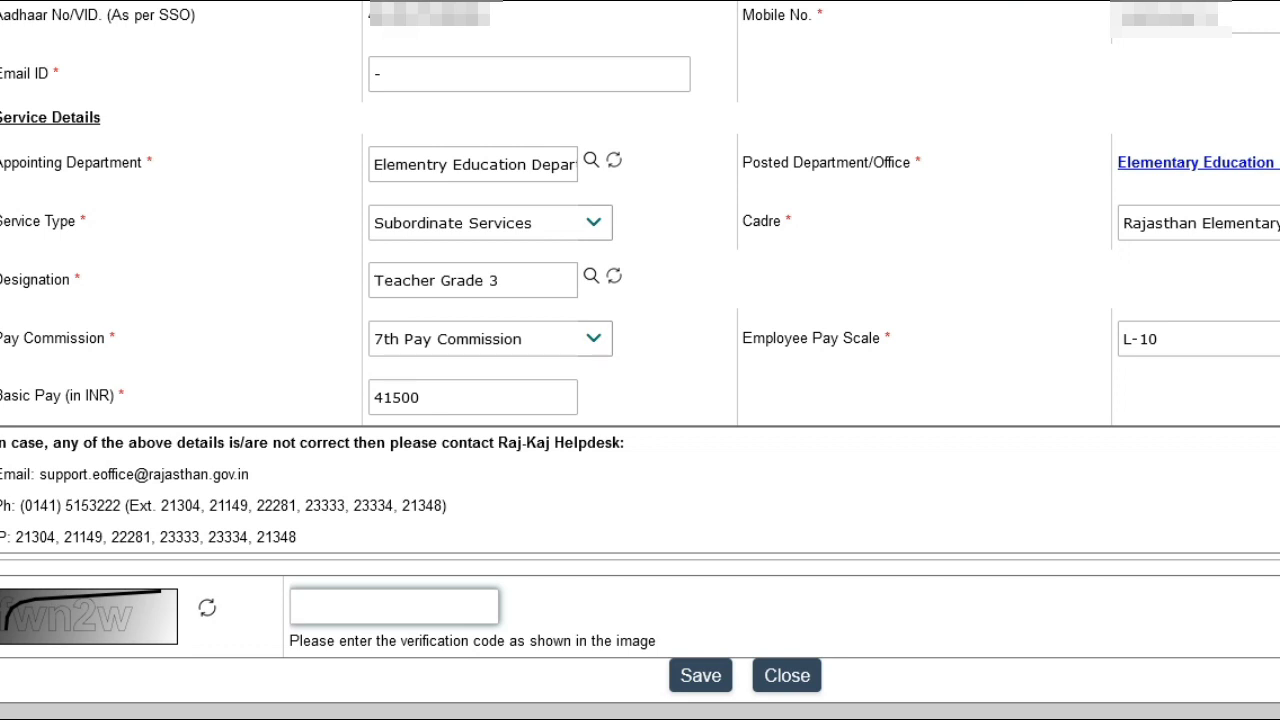
{"action": "type", "text": "fwn"}
{"action": "type", "text": "2w"}
{"action": "left_click", "coordinate": [700, 676]}
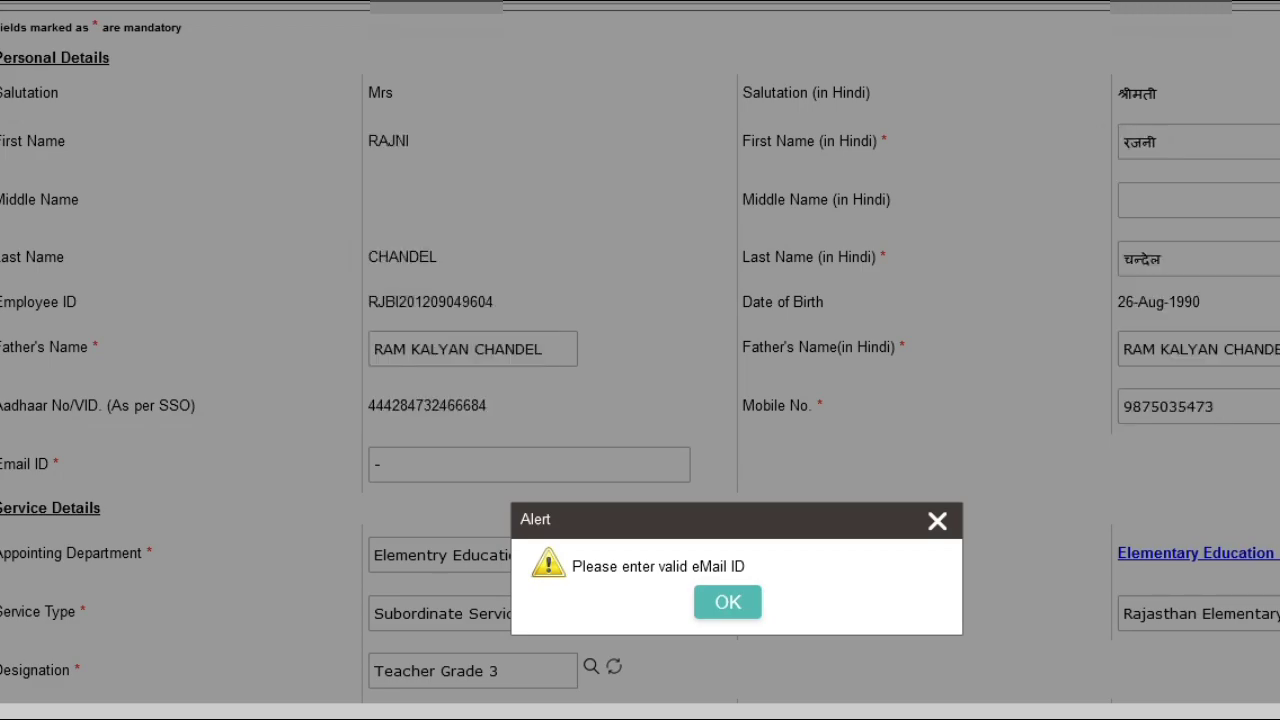
{"action": "key", "text": "Return"}
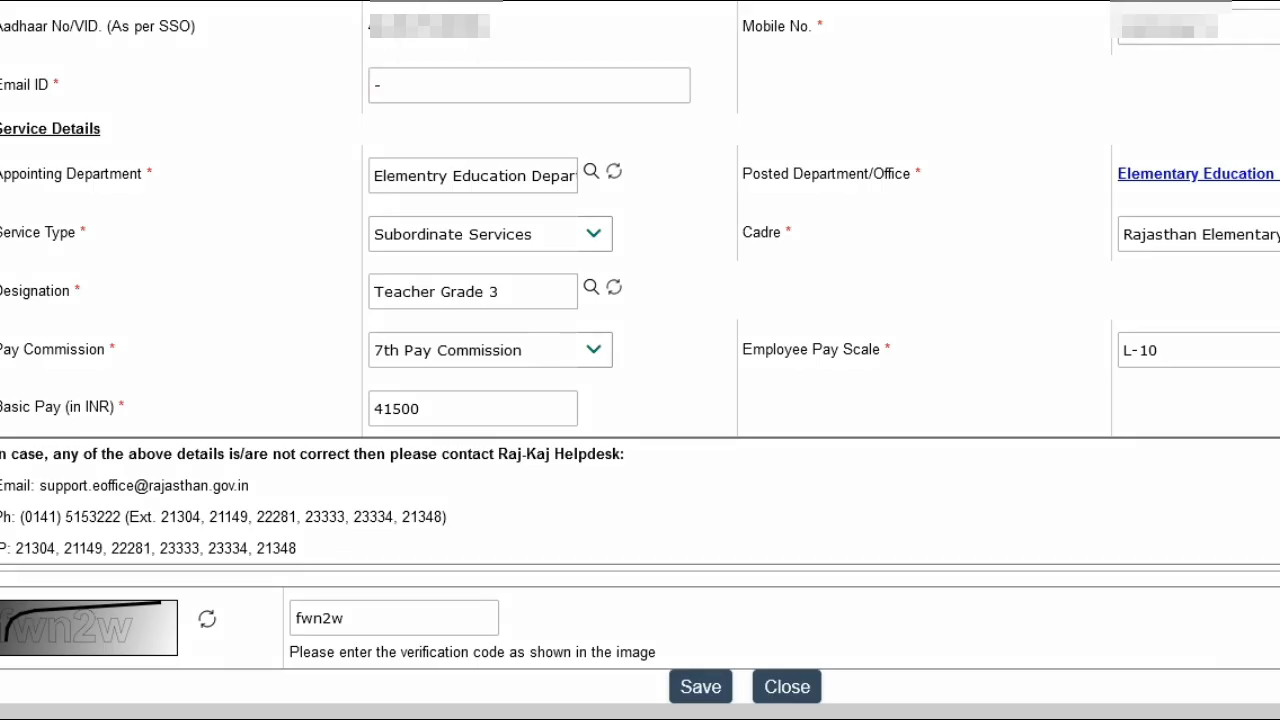
{"action": "mouse_move", "coordinate": [551, 68]}
{"action": "left_mouse_down"}
{"action": "mouse_move", "coordinate": [476, 38]}
{"action": "mouse_move", "coordinate": [380, 123]}
{"action": "mouse_move", "coordinate": [514, 61]}
{"action": "mouse_move", "coordinate": [395, 60]}
{"action": "left_mouse_up"}
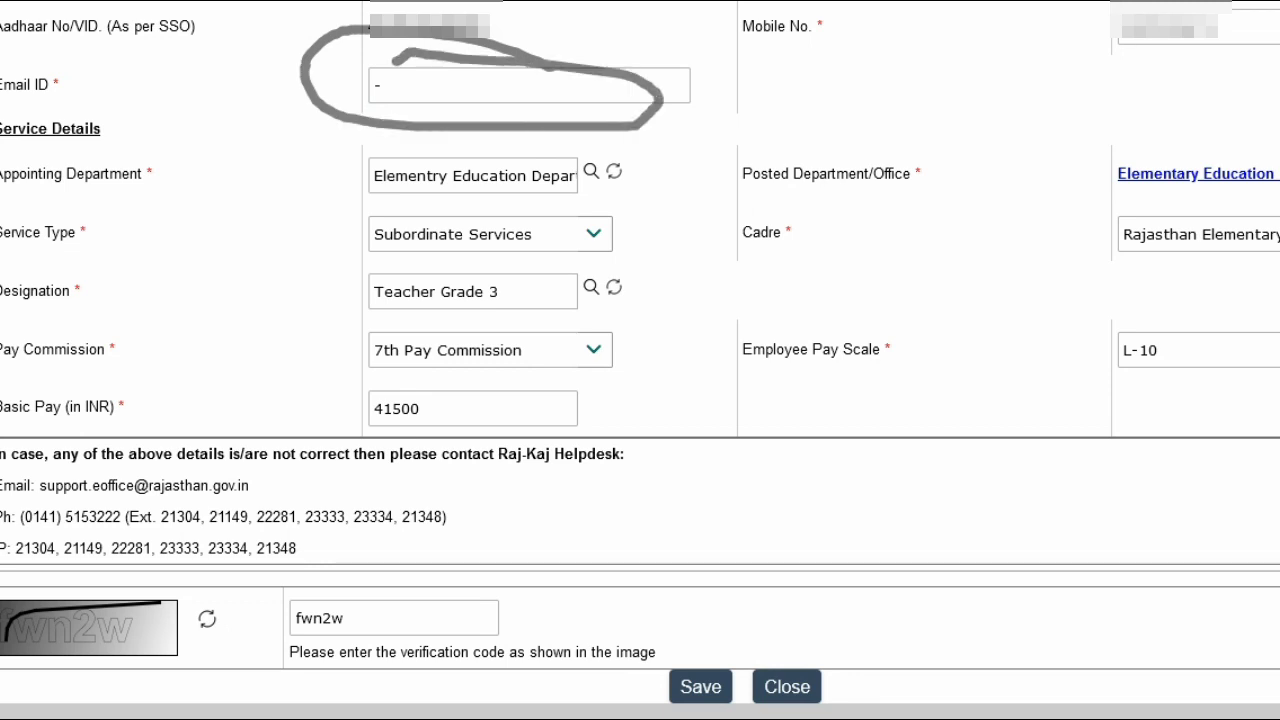
{"action": "left_click_drag", "start_coordinate": [404, 6], "coordinate": [260, 72]}
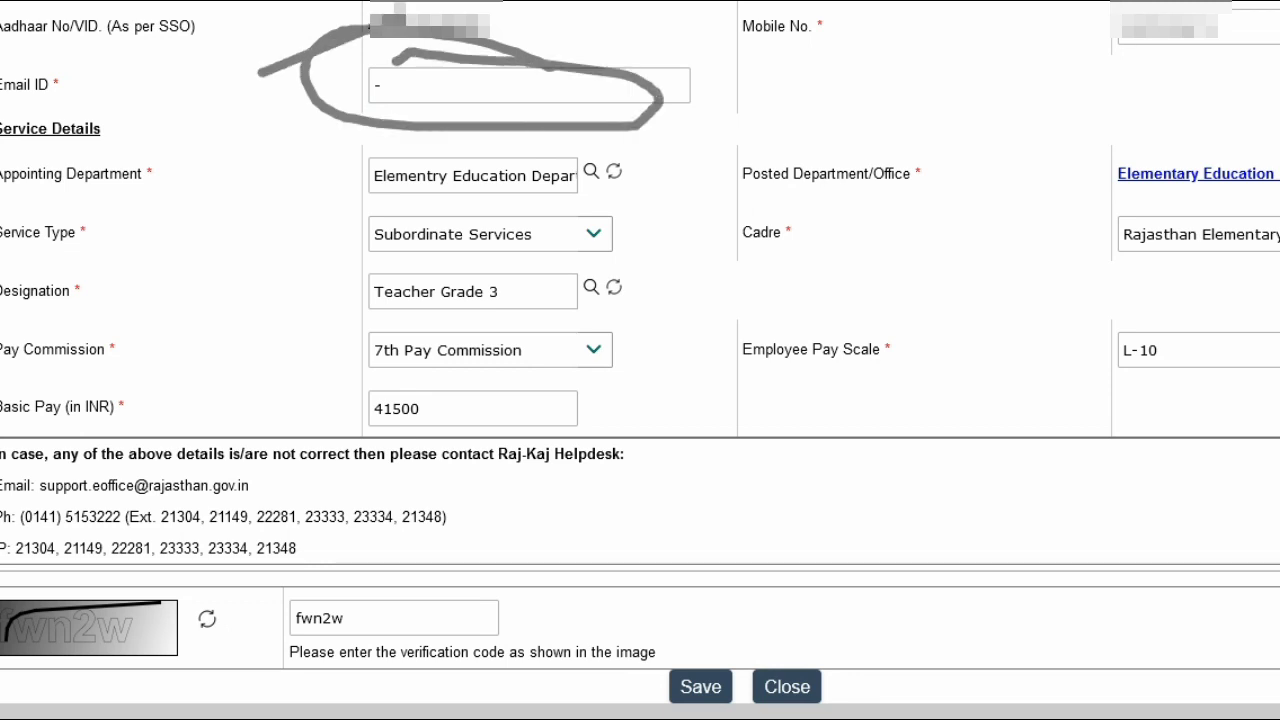
{"action": "key", "text": "Escape"}
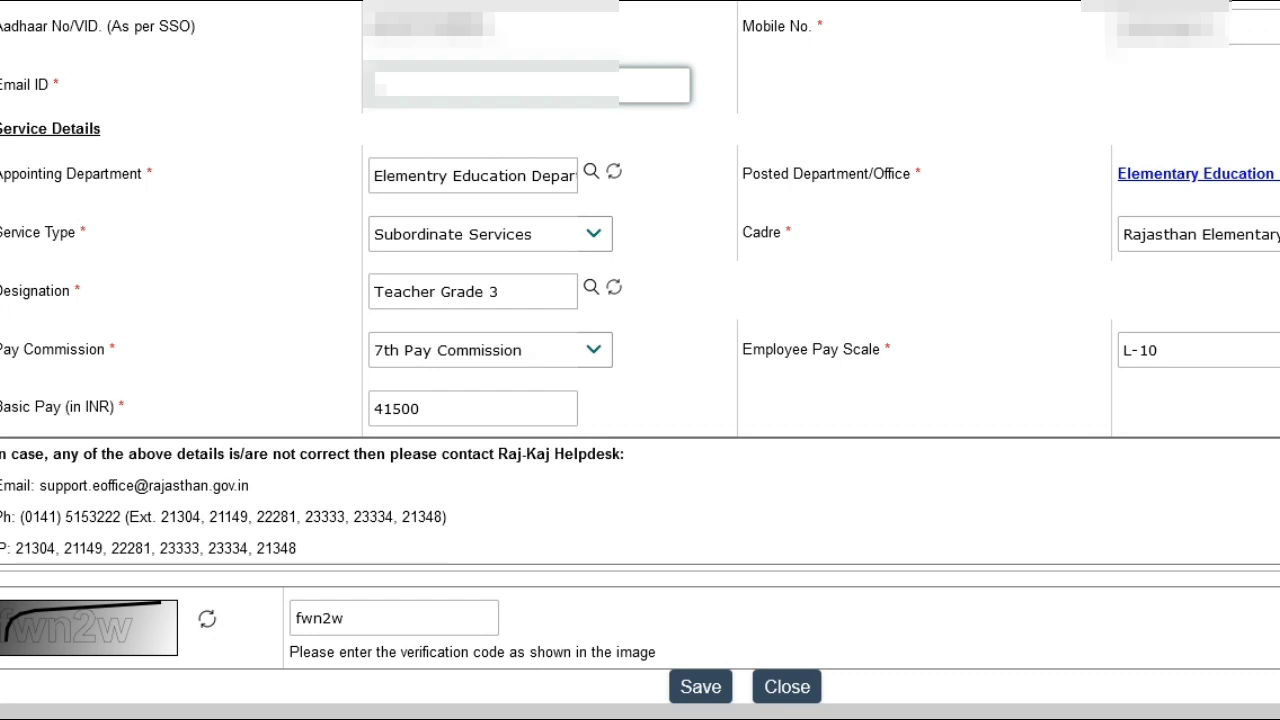
{"action": "scroll", "coordinate": [640, 349], "scroll_direction": "up", "scroll_amount": 1}
{"action": "scroll", "coordinate": [640, 360], "scroll_direction": "down", "scroll_amount": 1}
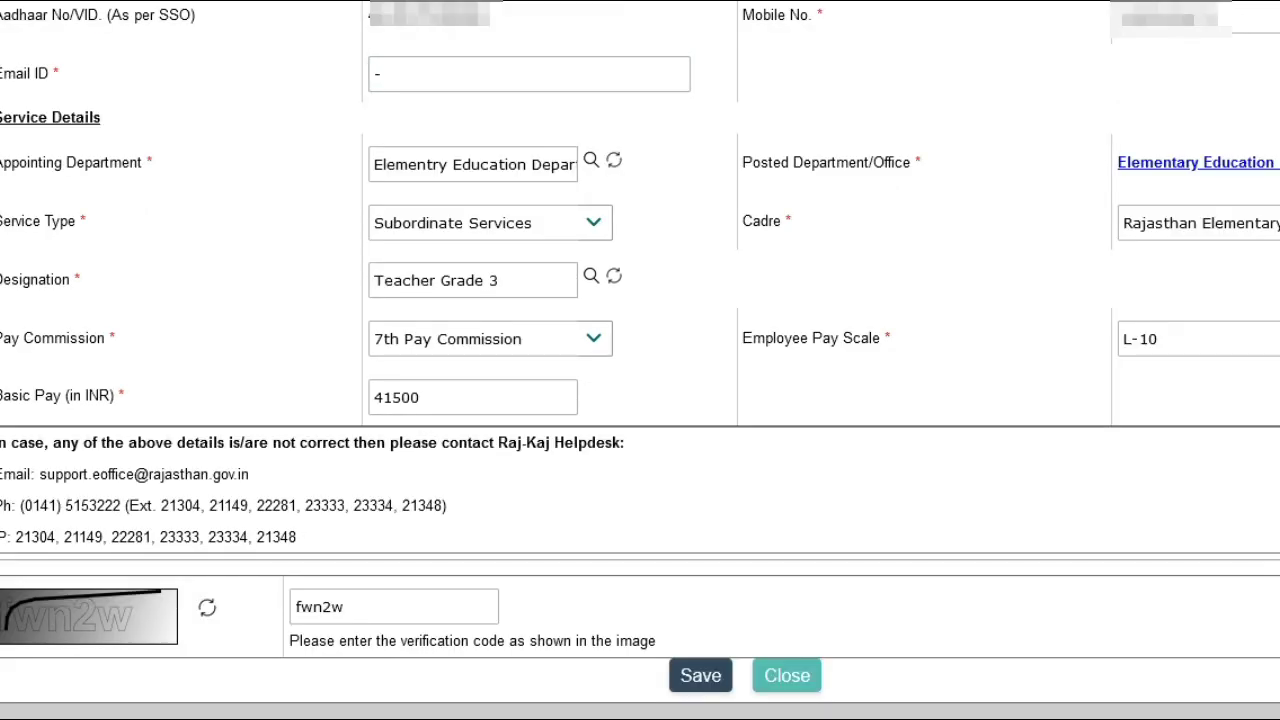
Step: Close the profile form and discard its unsaved changes
{"action": "left_click", "coordinate": [787, 675]}
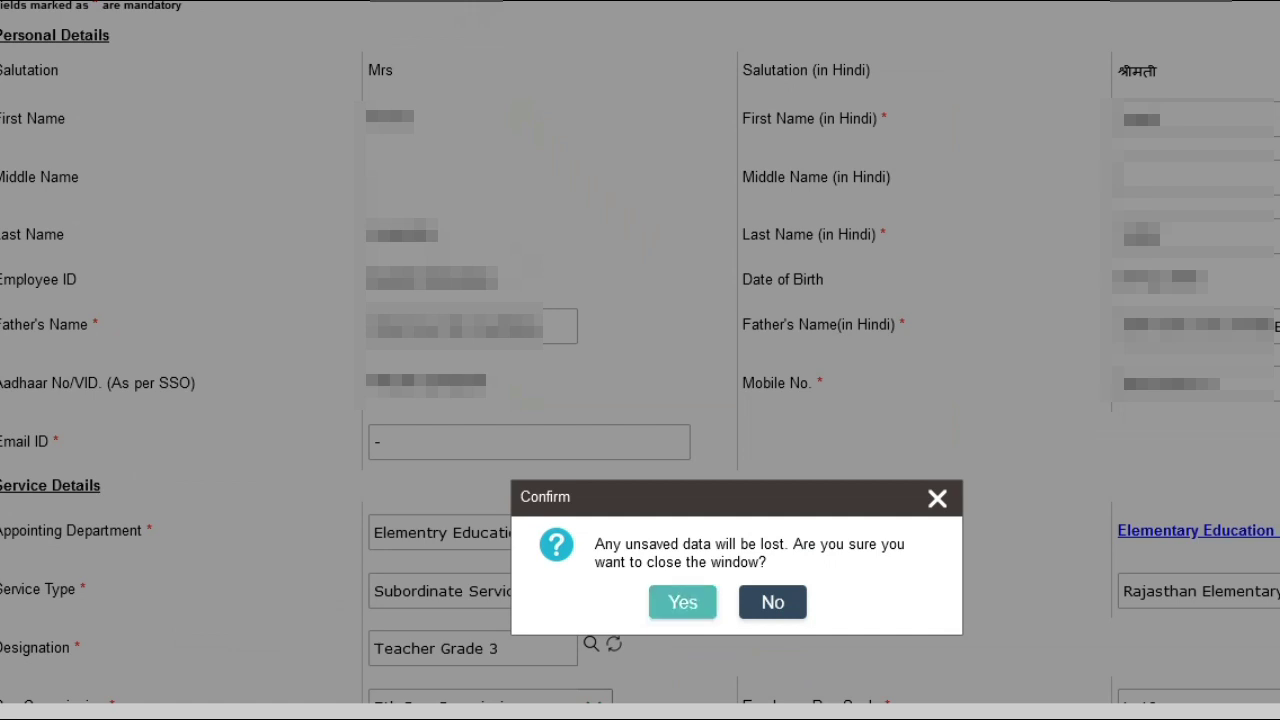
{"action": "left_click", "coordinate": [682, 602]}
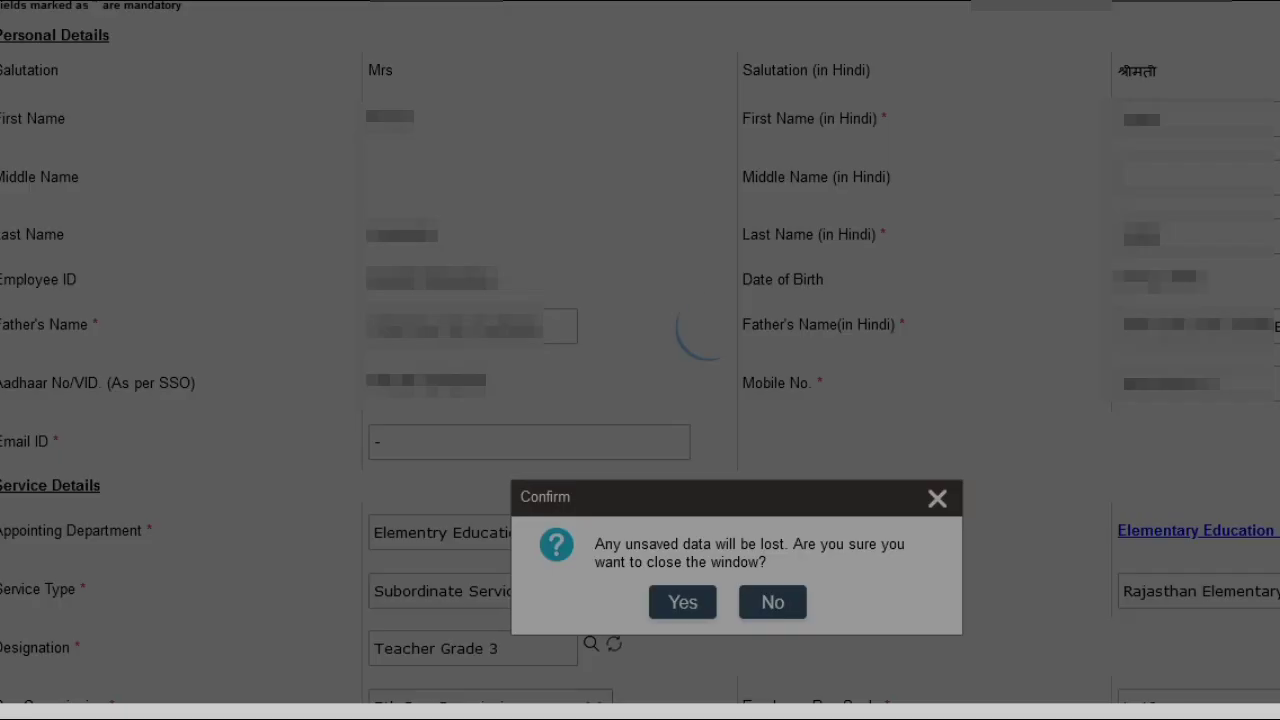